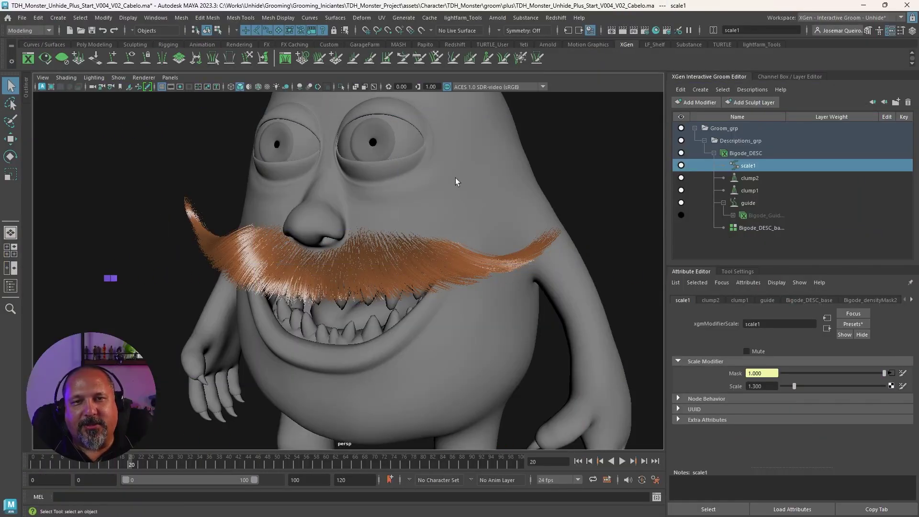
Frame the moustache, add a Sculpt modifier (sculpt2, Sculpt Layer 1), and pick the Comb brush.
{"action": "mouse_move", "coordinate": [455, 177]}
{"action": "left_mouse_down", "text": "alt"}
{"action": "mouse_move", "coordinate": [468, 181]}
{"action": "mouse_move", "coordinate": [426, 211]}
{"action": "mouse_move", "coordinate": [357, 233]}
{"action": "left_mouse_up", "text": "alt"}
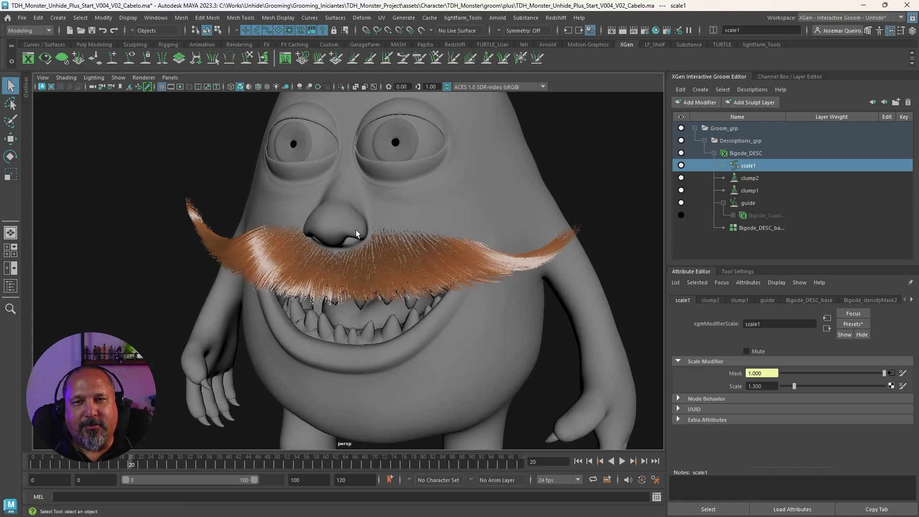
{"action": "mouse_move", "coordinate": [458, 204]}
{"action": "left_mouse_down", "text": "alt"}
{"action": "mouse_move", "coordinate": [436, 214]}
{"action": "mouse_move", "coordinate": [525, 196]}
{"action": "left_mouse_up", "text": "alt"}
{"action": "mouse_move", "coordinate": [580, 201]}
{"action": "left_mouse_down", "text": "alt"}
{"action": "mouse_move", "coordinate": [418, 207]}
{"action": "mouse_move", "coordinate": [411, 195]}
{"action": "mouse_move", "coordinate": [419, 207]}
{"action": "mouse_move", "coordinate": [468, 205]}
{"action": "mouse_move", "coordinate": [417, 207]}
{"action": "left_mouse_up", "text": "alt"}
{"action": "middle_click_drag", "start_coordinate": [416, 203], "coordinate": [470, 213], "text": "alt"}
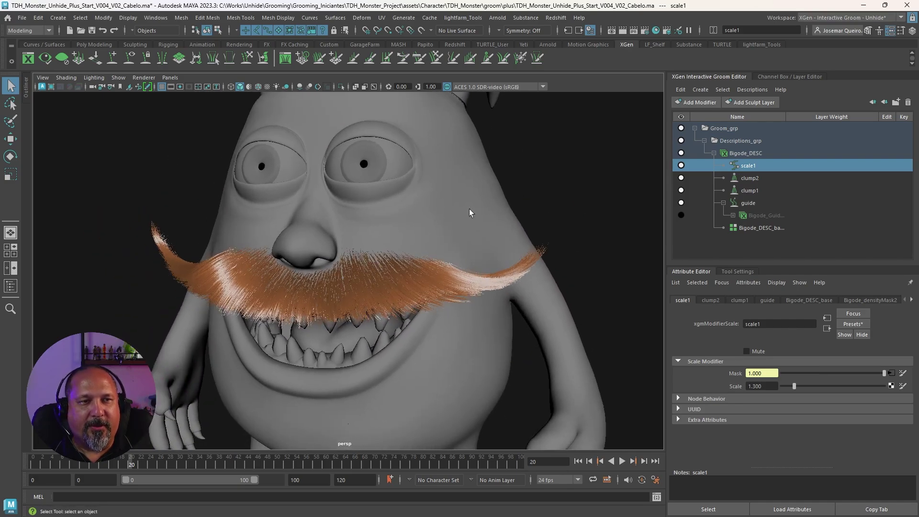
{"action": "left_click", "coordinate": [697, 103]}
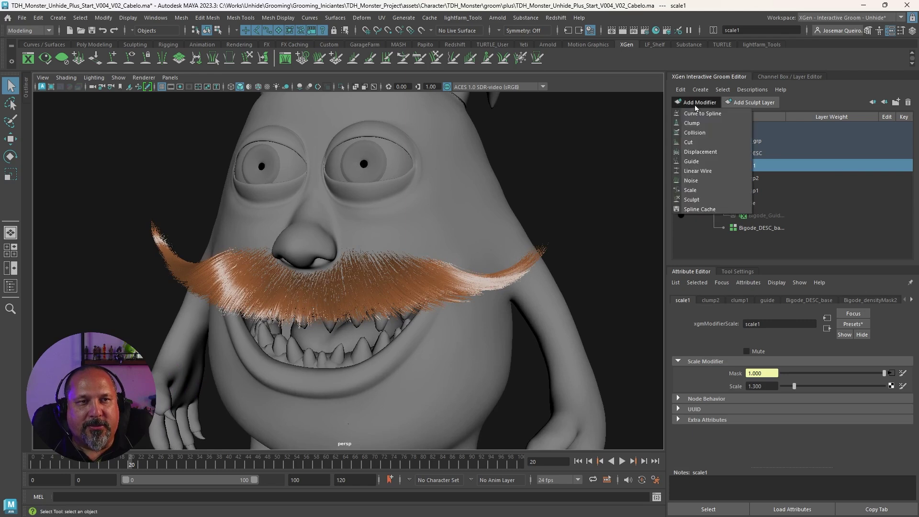
{"action": "left_click", "coordinate": [698, 199]}
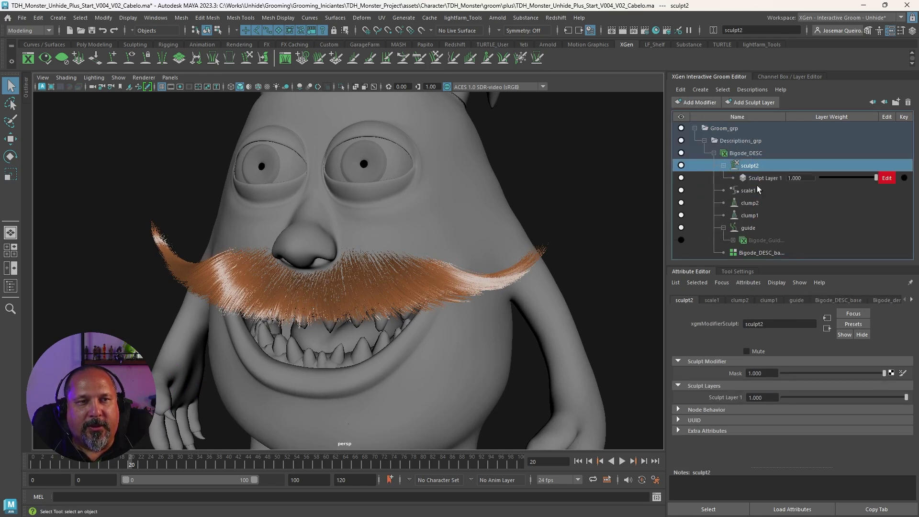
{"action": "left_click", "coordinate": [420, 58]}
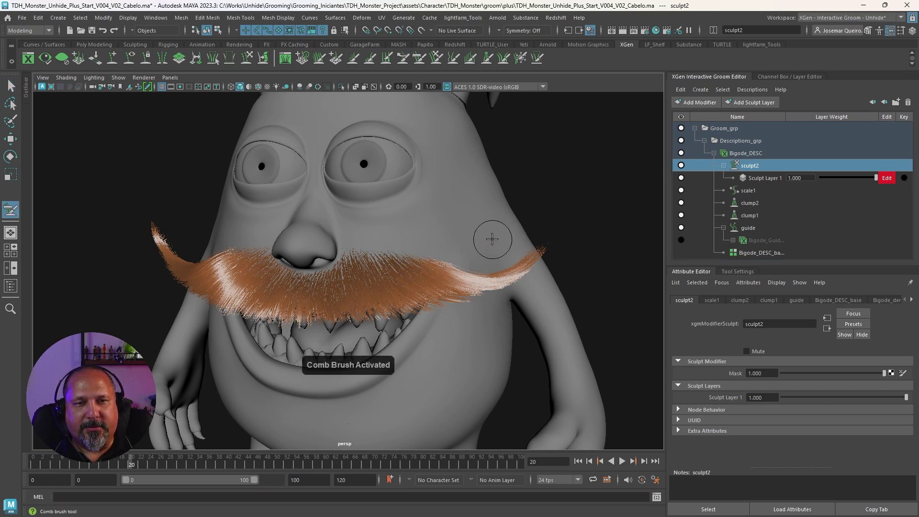
{"action": "left_click_drag", "start_coordinate": [509, 222], "coordinate": [620, 206], "text": "alt"}
{"action": "left_click", "coordinate": [890, 181]}
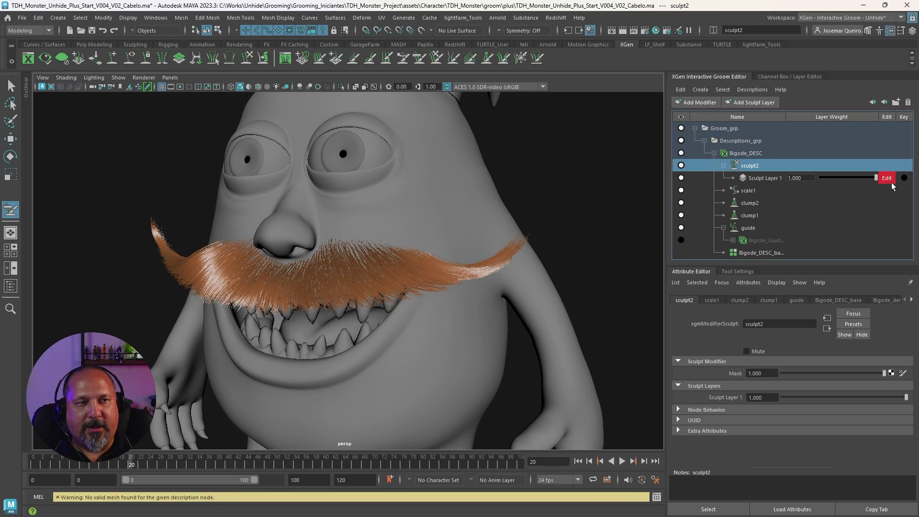
{"action": "left_click_drag", "start_coordinate": [494, 236], "coordinate": [437, 216], "text": "alt"}
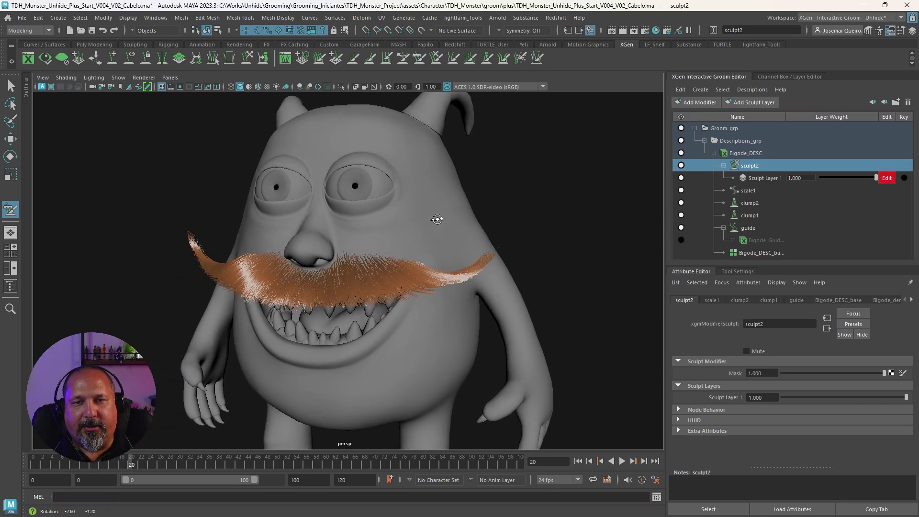
{"action": "left_click", "coordinate": [413, 65]}
{"action": "left_click_drag", "start_coordinate": [455, 179], "coordinate": [445, 242], "text": "alt"}
{"action": "right_click_drag", "start_coordinate": [445, 243], "coordinate": [460, 246], "text": "alt"}
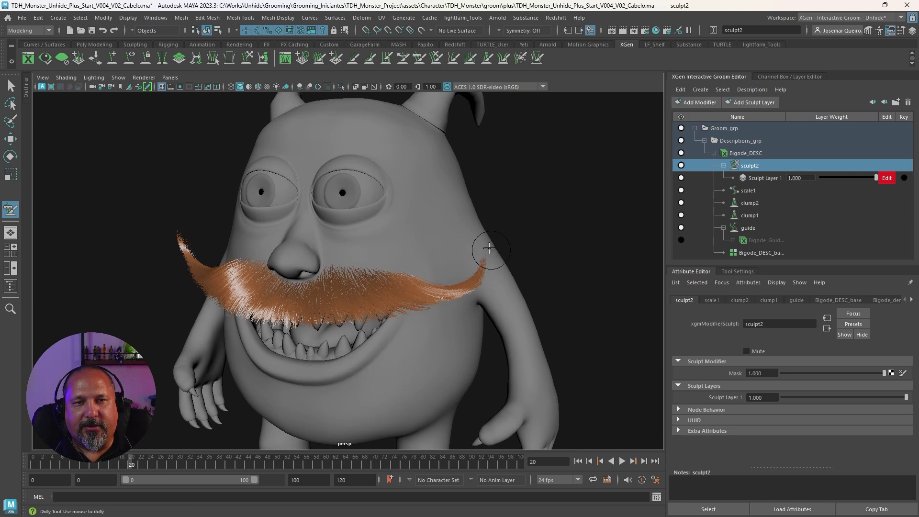
{"action": "mouse_move", "coordinate": [506, 219]}
{"action": "left_mouse_down", "text": "alt"}
{"action": "mouse_move", "coordinate": [558, 215]}
{"action": "mouse_move", "coordinate": [544, 213]}
{"action": "mouse_move", "coordinate": [497, 249]}
{"action": "left_mouse_up", "text": "alt"}
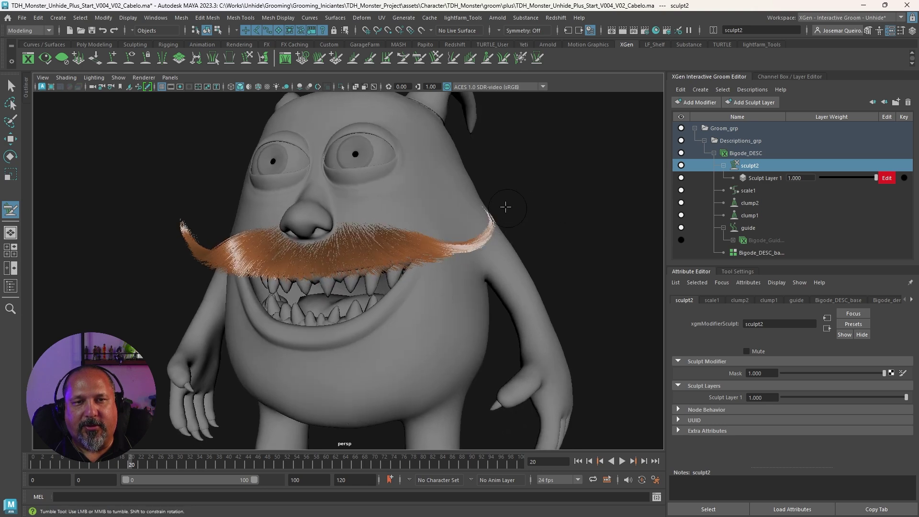
{"action": "mouse_move", "coordinate": [522, 185]}
{"action": "left_mouse_down", "text": "alt"}
{"action": "mouse_move", "coordinate": [542, 184]}
{"action": "mouse_move", "coordinate": [488, 194]}
{"action": "mouse_move", "coordinate": [544, 219]}
{"action": "left_mouse_up", "text": "alt"}
{"action": "key", "text": "ctrl+z"}
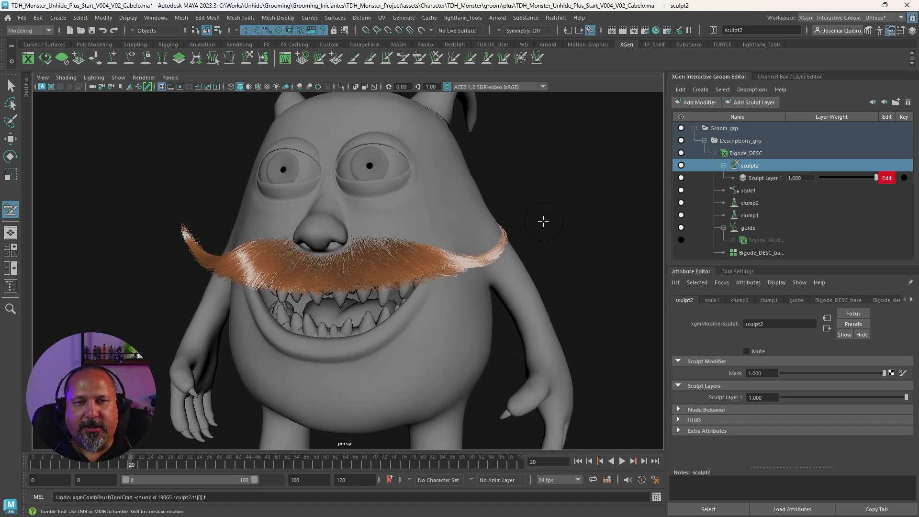
{"action": "key", "text": "ctrl+z"}
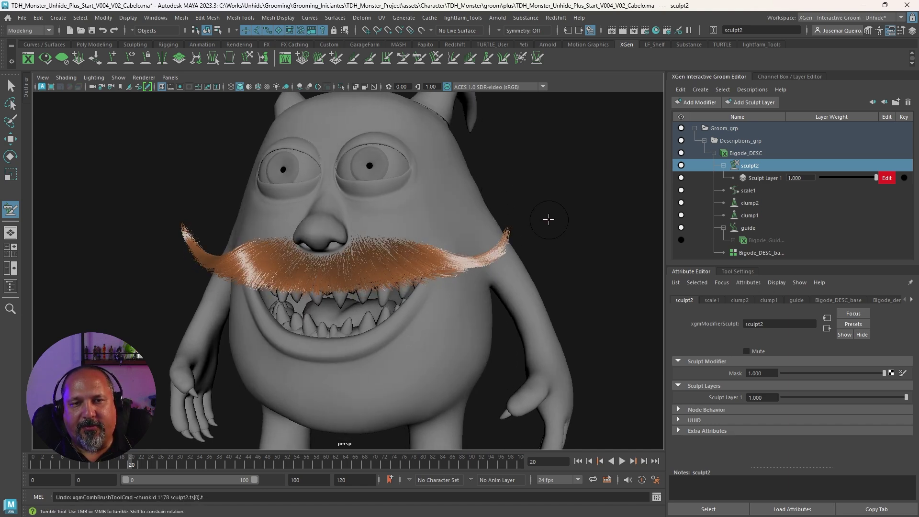
{"action": "key", "text": "ctrl+z"}
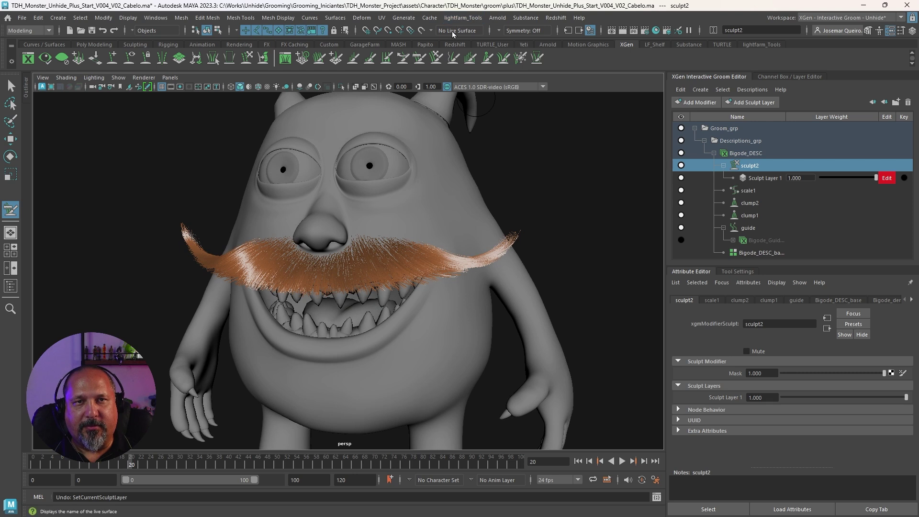
Set the sculpt symmetry to Object X and undo the last comb stroke.
{"action": "left_click", "coordinate": [523, 33]}
{"action": "left_click", "coordinate": [526, 45]}
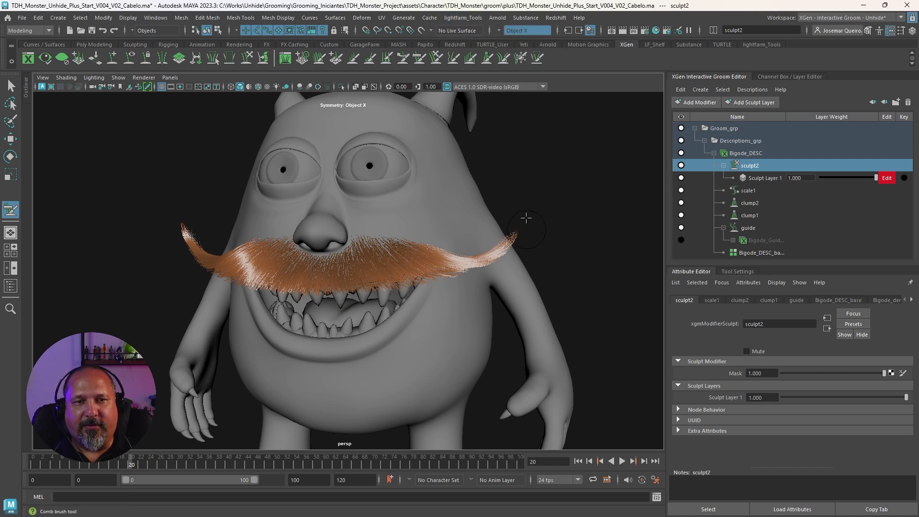
{"action": "key", "text": "ctrl+z"}
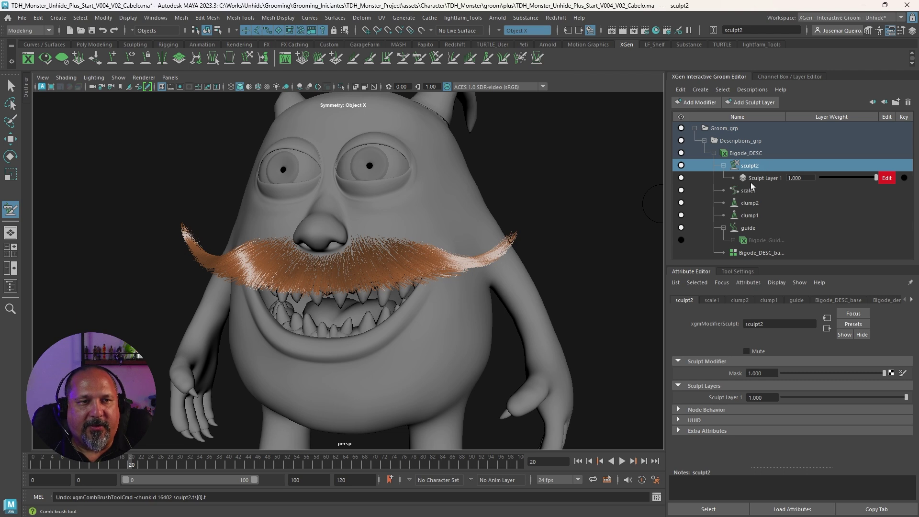
In the Comb brush's Symmetry Settings, set the symmetry axis to Object X.
{"action": "left_click", "coordinate": [418, 59]}
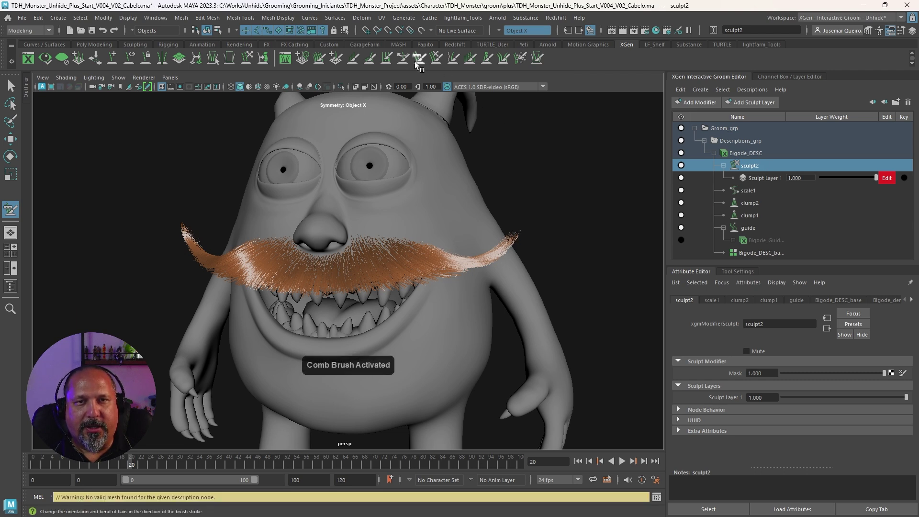
{"action": "left_click", "coordinate": [731, 271]}
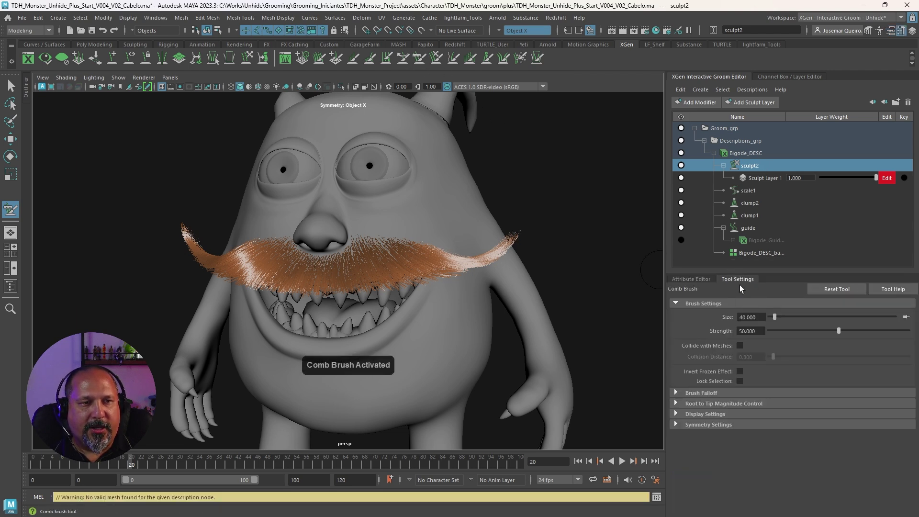
{"action": "left_click", "coordinate": [709, 424]}
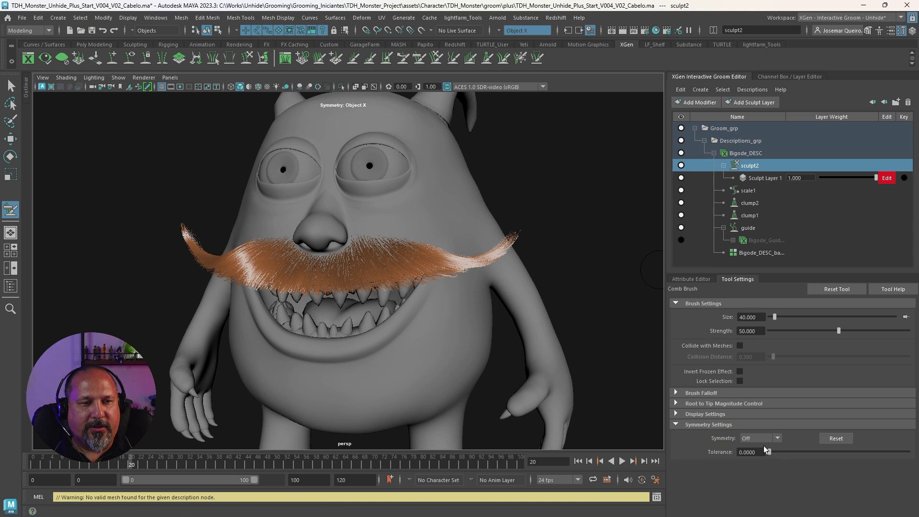
{"action": "left_click", "coordinate": [769, 438]}
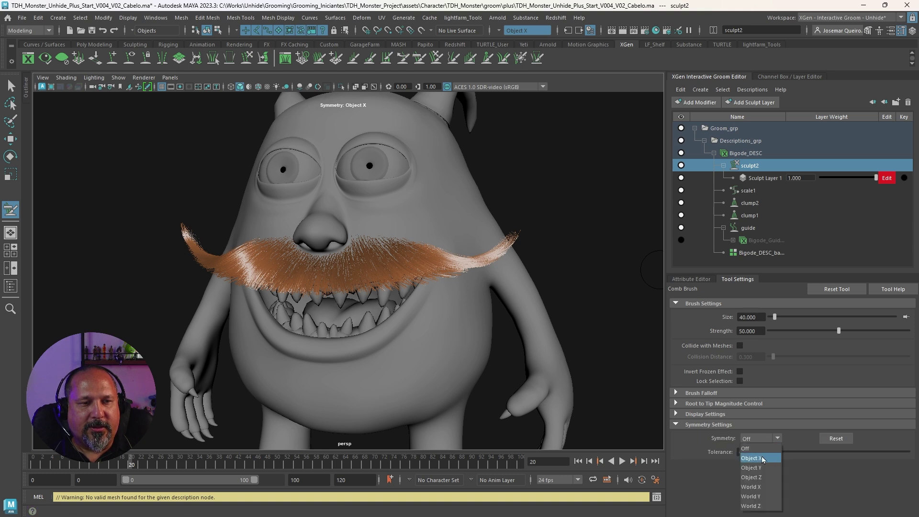
{"action": "left_click", "coordinate": [762, 456]}
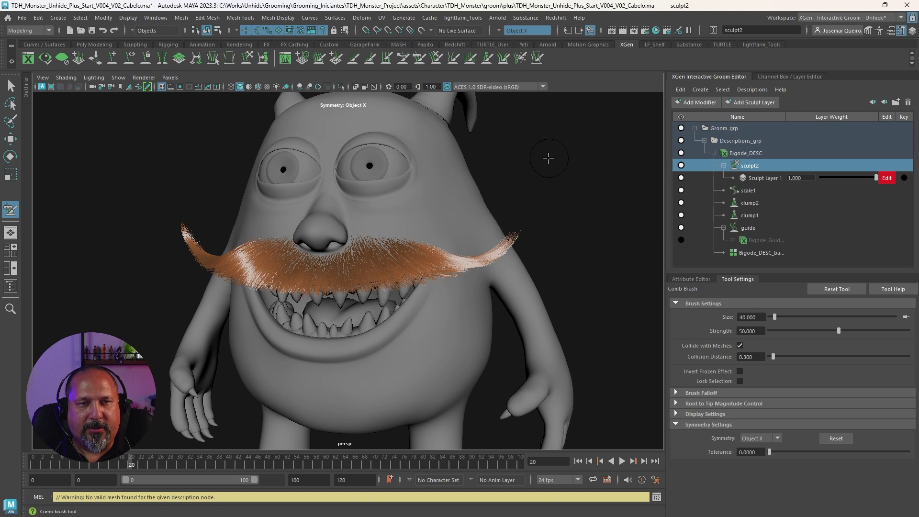
Confirm Object X symmetry through the Comb brush marking menu.
{"action": "right_click_drag", "start_coordinate": [547, 160], "coordinate": [544, 221]}
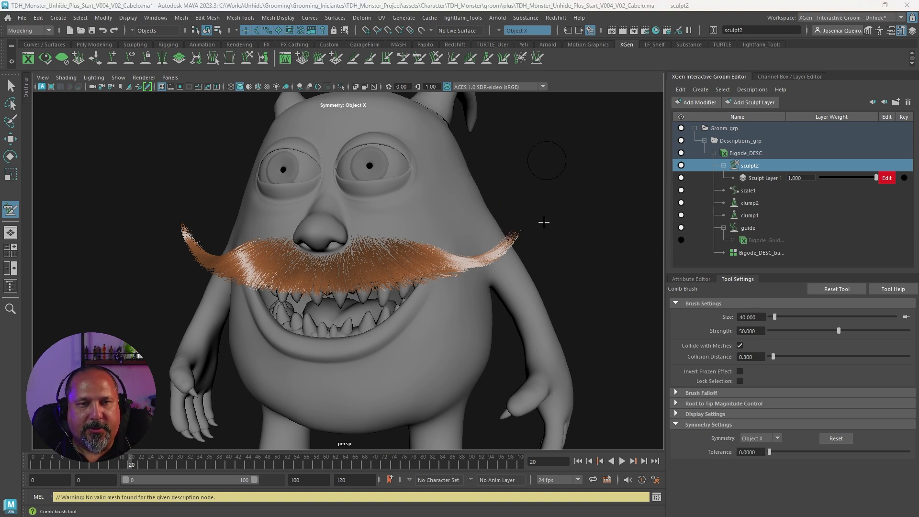
{"action": "mouse_move", "coordinate": [553, 197]}
{"action": "right_mouse_down"}
{"action": "mouse_move", "coordinate": [559, 268]}
{"action": "mouse_move", "coordinate": [572, 261]}
{"action": "right_mouse_up"}
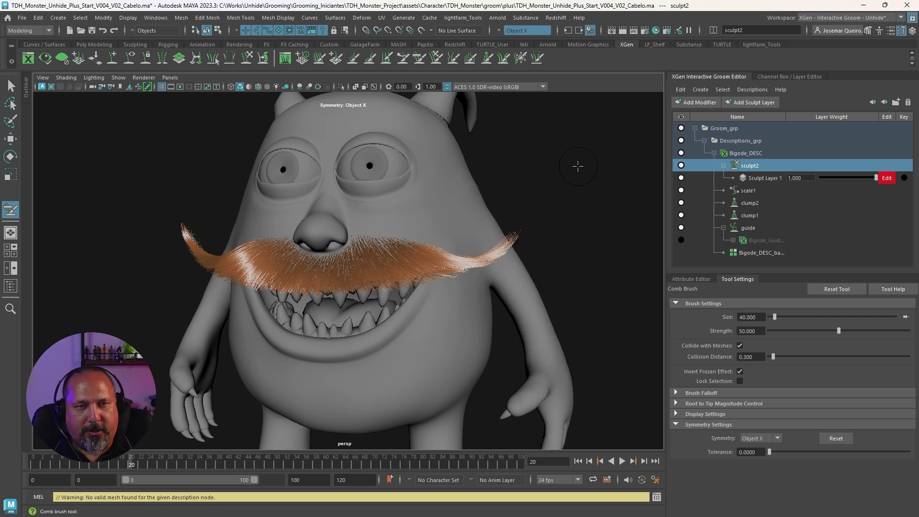
{"action": "right_click_drag", "start_coordinate": [572, 173], "coordinate": [587, 249]}
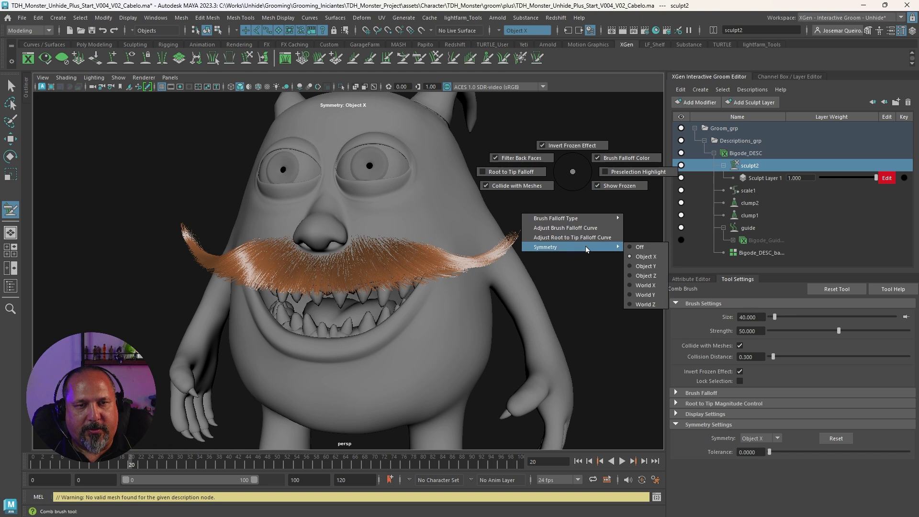
{"action": "right_click_drag", "start_coordinate": [644, 256], "coordinate": [645, 257]}
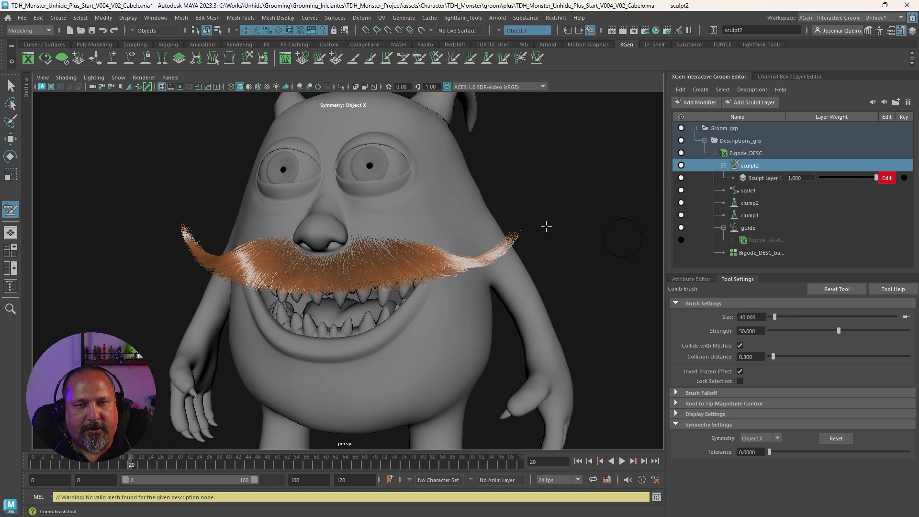
Comb the moustache tips upward with Invert Frozen Effect off, undoing the last stroke.
{"action": "left_click_drag", "start_coordinate": [533, 227], "coordinate": [525, 256]}
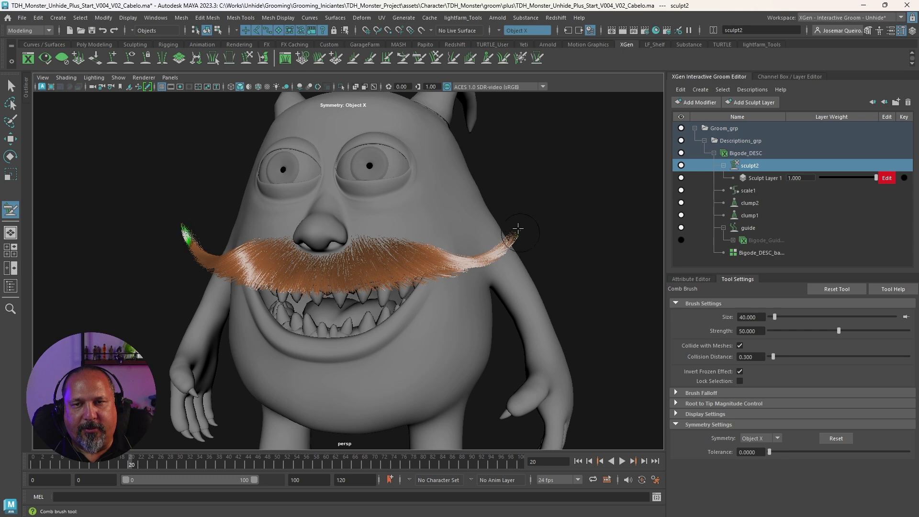
{"action": "right_click_drag", "start_coordinate": [544, 216], "coordinate": [543, 192]}
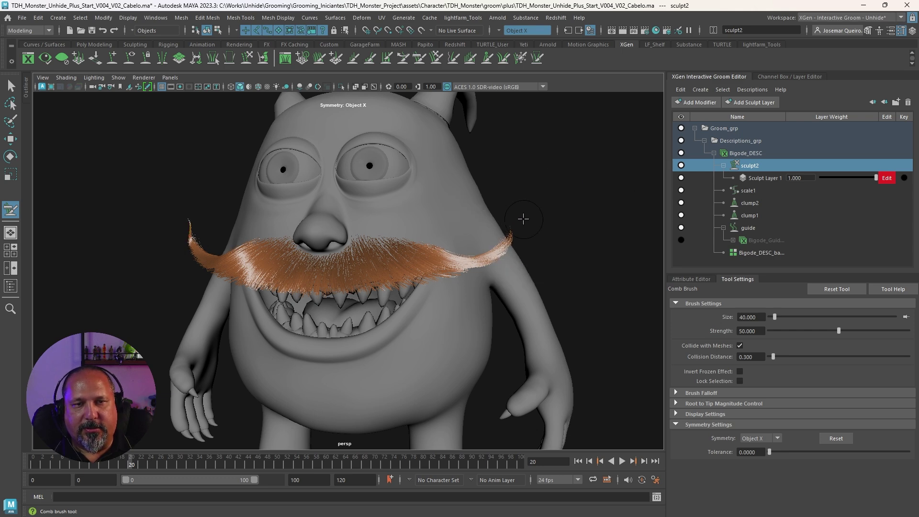
{"action": "left_click_drag", "start_coordinate": [519, 165], "coordinate": [368, 179], "text": "alt"}
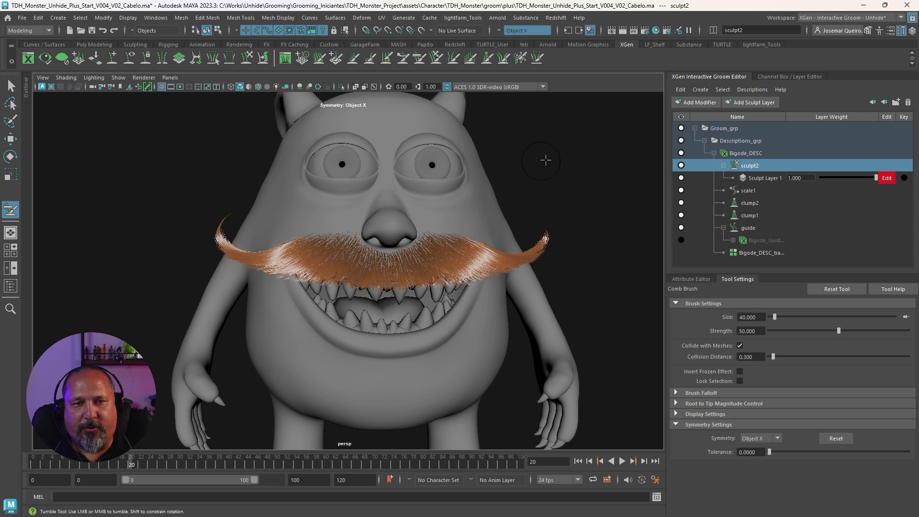
{"action": "mouse_move", "coordinate": [545, 160]}
{"action": "left_mouse_down", "text": "alt"}
{"action": "mouse_move", "coordinate": [527, 159]}
{"action": "mouse_move", "coordinate": [547, 183]}
{"action": "mouse_move", "coordinate": [510, 215]}
{"action": "left_mouse_up", "text": "alt"}
{"action": "key", "text": "ctrl+z"}
{"action": "key", "text": "ctrl+z"}
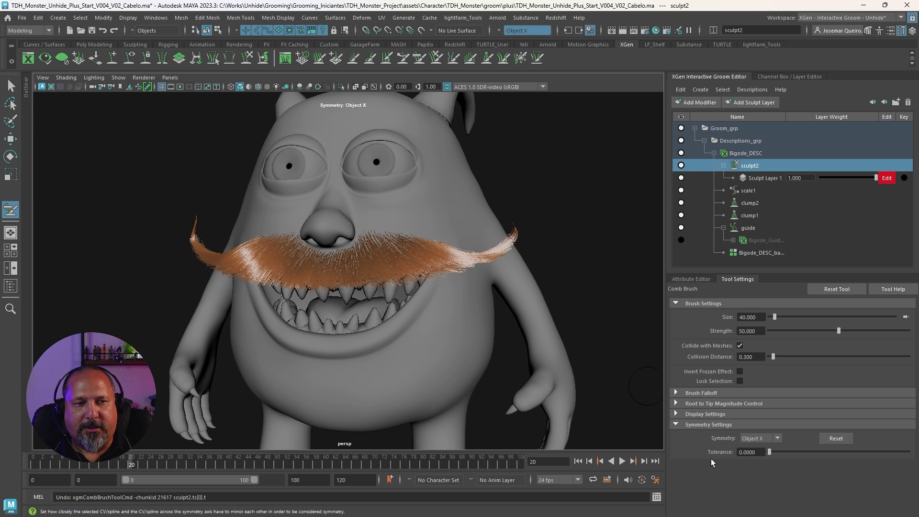
Turn off brush symmetry, set Comb size to 65, and comb the right tip down.
{"action": "left_click", "coordinate": [765, 438]}
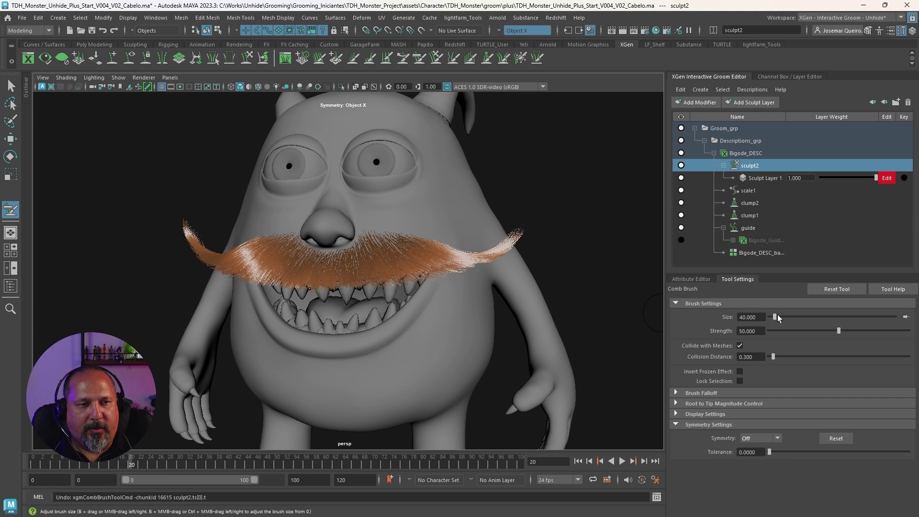
{"action": "left_click", "coordinate": [533, 234]}
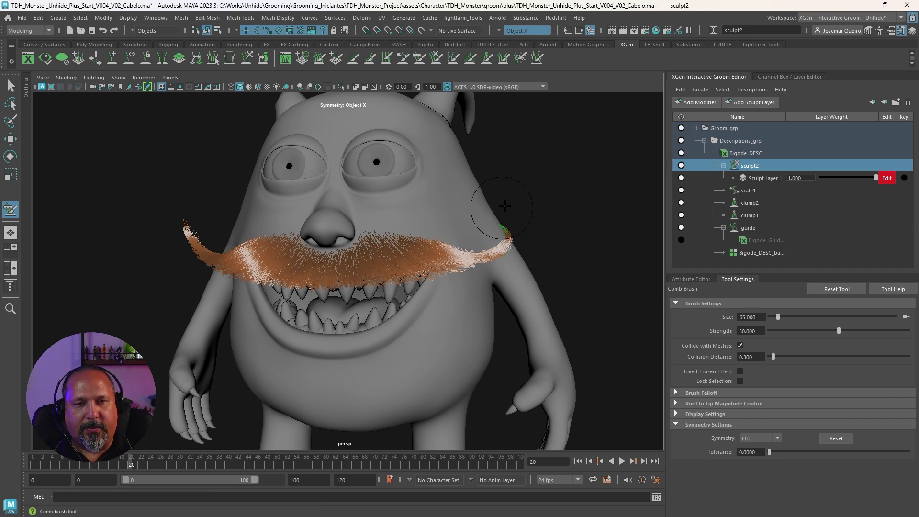
{"action": "left_click_drag", "start_coordinate": [515, 217], "coordinate": [519, 257]}
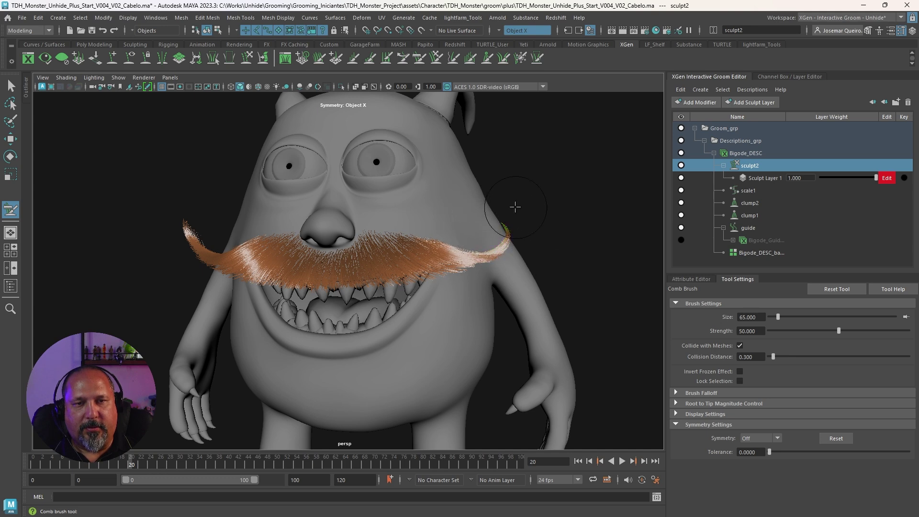
Curl the left moustache tip tighter upward, then zoom in to inspect it.
{"action": "left_click_drag", "start_coordinate": [342, 200], "coordinate": [220, 244], "text": "alt"}
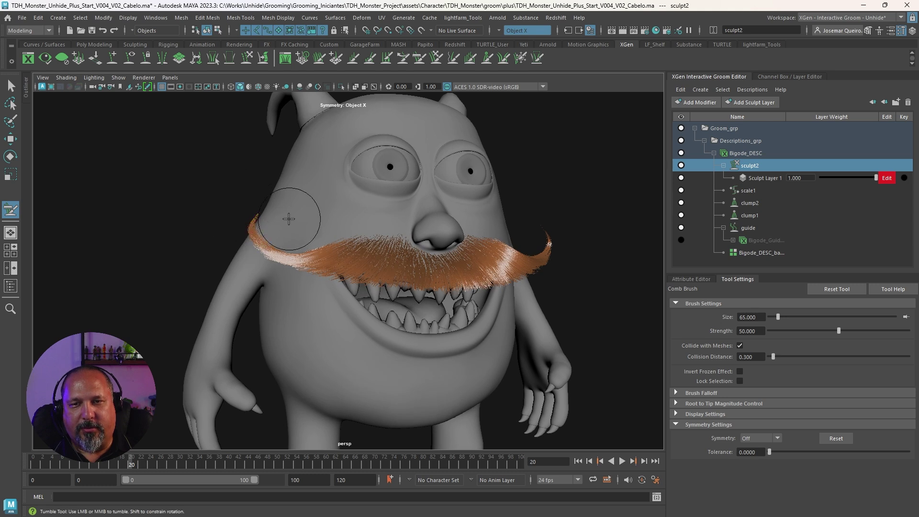
{"action": "left_click_drag", "start_coordinate": [289, 219], "coordinate": [233, 236]}
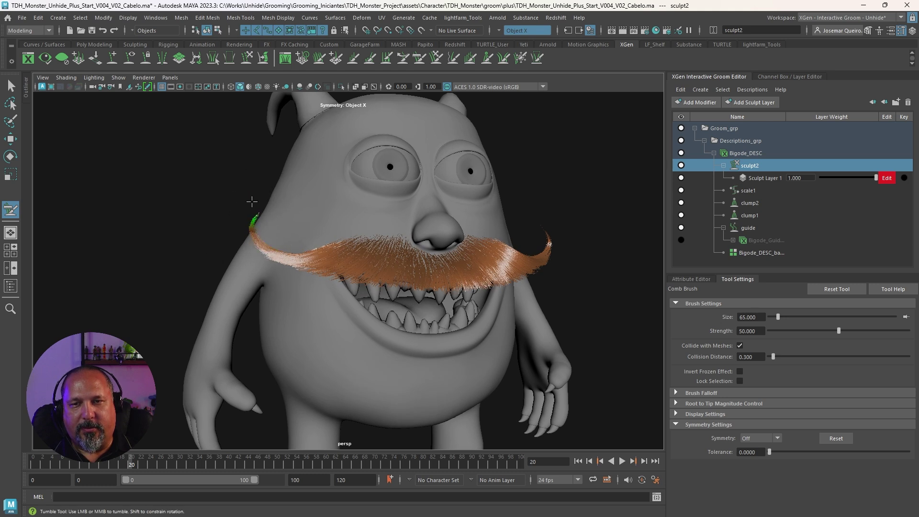
{"action": "mouse_move", "coordinate": [295, 210]}
{"action": "left_mouse_down", "text": "alt"}
{"action": "mouse_move", "coordinate": [394, 193]}
{"action": "mouse_move", "coordinate": [283, 232]}
{"action": "mouse_move", "coordinate": [281, 215]}
{"action": "mouse_move", "coordinate": [303, 200]}
{"action": "left_mouse_up", "text": "alt"}
{"action": "mouse_move", "coordinate": [298, 205]}
{"action": "right_mouse_down", "text": "alt"}
{"action": "mouse_move", "coordinate": [328, 247]}
{"action": "mouse_move", "coordinate": [297, 199]}
{"action": "right_mouse_up", "text": "alt"}
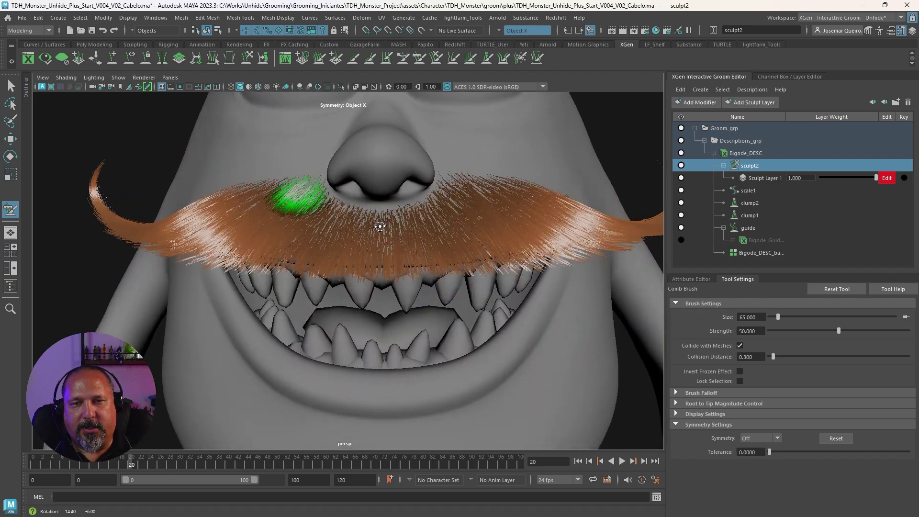
{"action": "mouse_move", "coordinate": [298, 199]}
{"action": "left_mouse_down", "text": "alt"}
{"action": "mouse_move", "coordinate": [396, 230]}
{"action": "mouse_move", "coordinate": [389, 214]}
{"action": "mouse_move", "coordinate": [404, 211]}
{"action": "left_mouse_up", "text": "alt"}
{"action": "mouse_move", "coordinate": [404, 211]}
{"action": "right_mouse_down", "text": "alt"}
{"action": "mouse_move", "coordinate": [396, 211]}
{"action": "mouse_move", "coordinate": [457, 220]}
{"action": "mouse_move", "coordinate": [365, 226]}
{"action": "right_mouse_up", "text": "alt"}
{"action": "mouse_move", "coordinate": [365, 226]}
{"action": "left_mouse_down", "text": "alt"}
{"action": "mouse_move", "coordinate": [396, 236]}
{"action": "mouse_move", "coordinate": [347, 236]}
{"action": "mouse_move", "coordinate": [355, 226]}
{"action": "left_mouse_up", "text": "alt"}
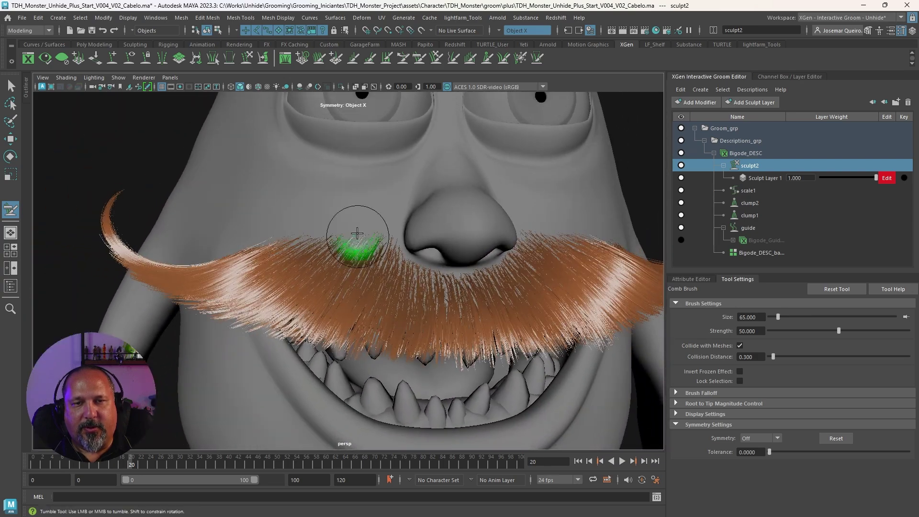
Use the Width brush at strength 4.844 to widen strands near the moustache edge.
{"action": "left_click", "coordinate": [386, 58]}
{"action": "mouse_move", "coordinate": [380, 178]}
{"action": "right_mouse_down", "text": "alt"}
{"action": "mouse_move", "coordinate": [421, 206]}
{"action": "mouse_move", "coordinate": [400, 215]}
{"action": "mouse_move", "coordinate": [437, 220]}
{"action": "mouse_move", "coordinate": [390, 250]}
{"action": "mouse_move", "coordinate": [477, 236]}
{"action": "right_mouse_up", "text": "alt"}
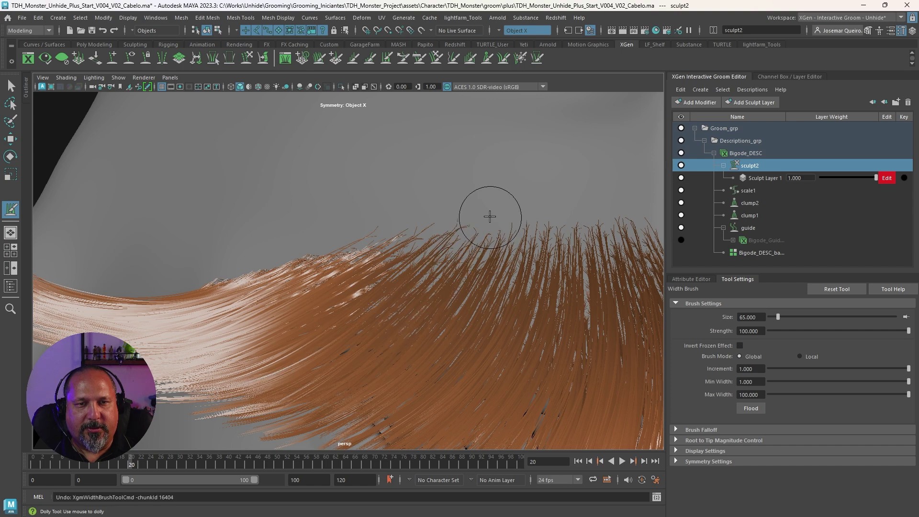
{"action": "mouse_move", "coordinate": [489, 211]}
{"action": "right_mouse_down", "text": "alt"}
{"action": "mouse_move", "coordinate": [384, 176]}
{"action": "mouse_move", "coordinate": [443, 181]}
{"action": "right_mouse_up", "text": "alt"}
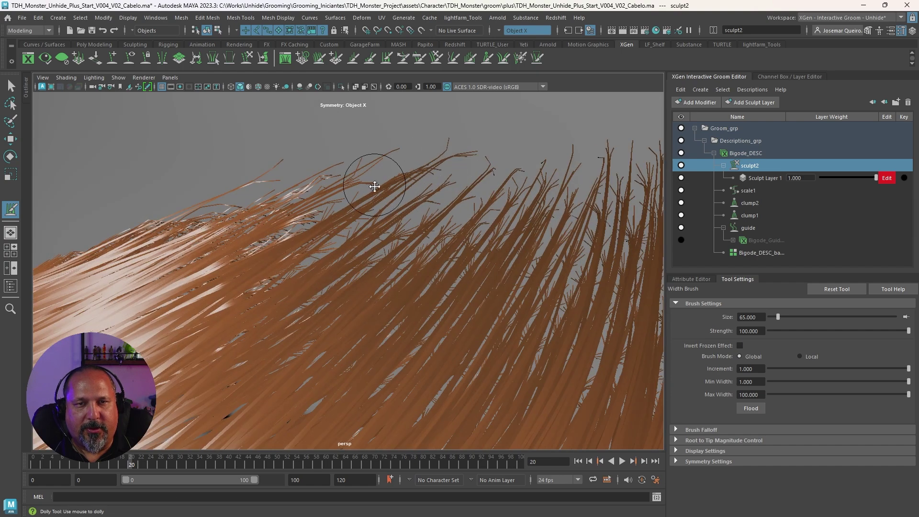
{"action": "middle_click_drag", "start_coordinate": [374, 186], "coordinate": [377, 195], "text": "alt"}
{"action": "left_click_drag", "start_coordinate": [793, 330], "coordinate": [779, 331]}
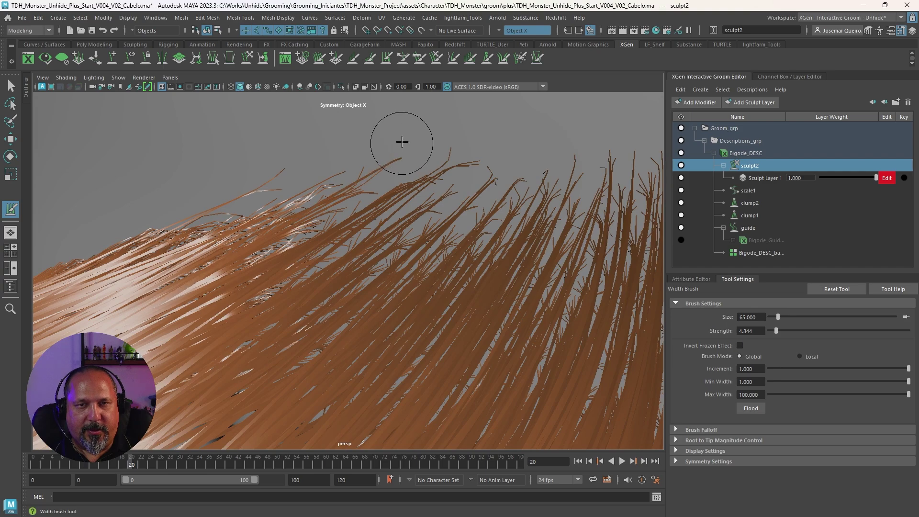
{"action": "left_click_drag", "start_coordinate": [269, 156], "coordinate": [273, 151]}
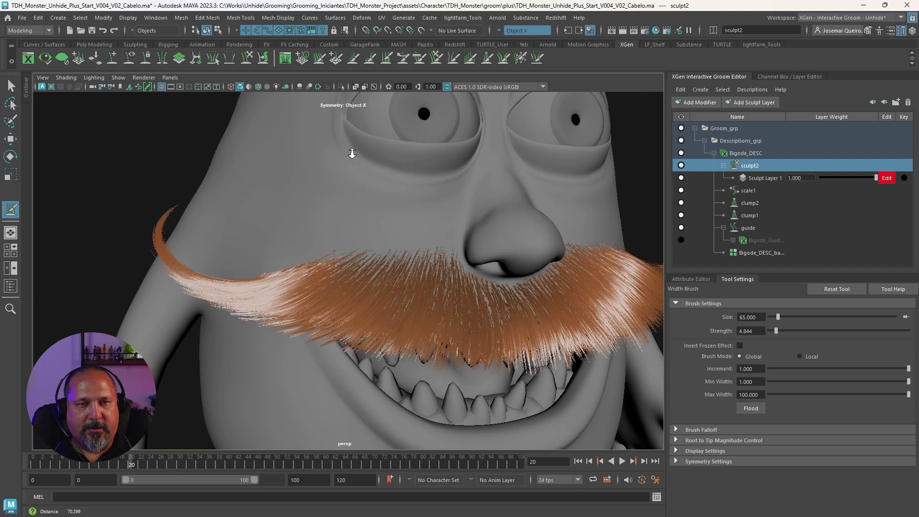
Inspect the widened moustache hair from several angles and return to the Comb brush.
{"action": "right_click_drag", "start_coordinate": [580, 139], "coordinate": [349, 148], "text": "alt"}
{"action": "mouse_move", "coordinate": [348, 147]}
{"action": "middle_mouse_down", "text": "alt"}
{"action": "mouse_move", "coordinate": [359, 186]}
{"action": "mouse_move", "coordinate": [192, 153]}
{"action": "middle_mouse_up", "text": "alt"}
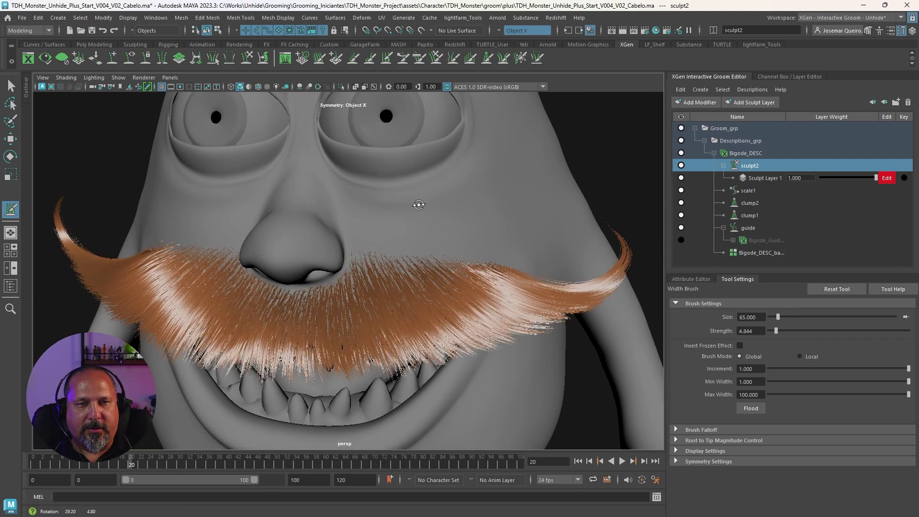
{"action": "right_click_drag", "start_coordinate": [191, 153], "coordinate": [372, 205], "text": "alt"}
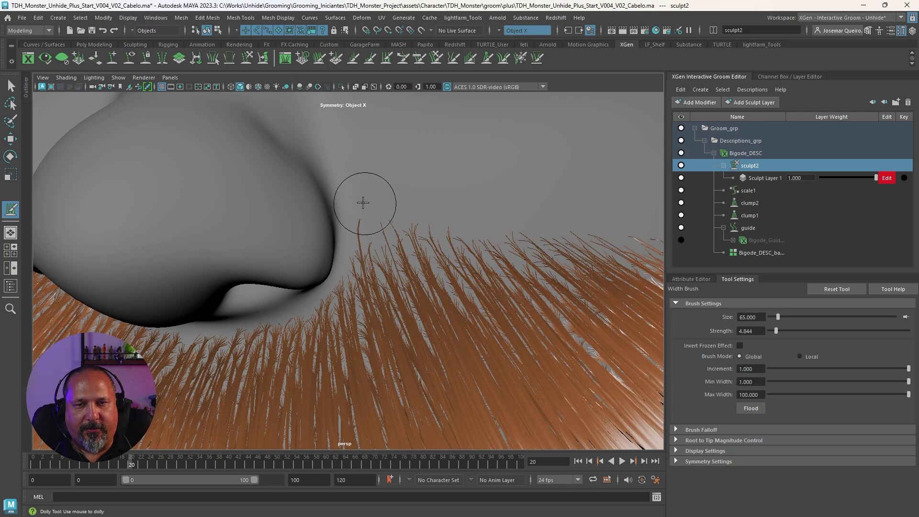
{"action": "mouse_move", "coordinate": [370, 215]}
{"action": "left_mouse_down", "text": "alt"}
{"action": "mouse_move", "coordinate": [365, 180]}
{"action": "mouse_move", "coordinate": [330, 205]}
{"action": "left_mouse_up", "text": "alt"}
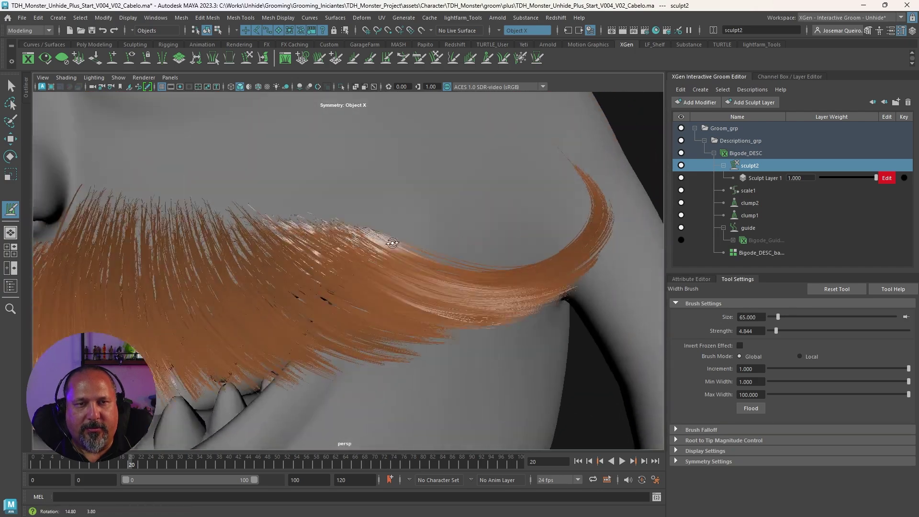
{"action": "right_click_drag", "start_coordinate": [330, 206], "coordinate": [306, 225], "text": "alt"}
{"action": "middle_click_drag", "start_coordinate": [306, 225], "coordinate": [318, 230], "text": "alt"}
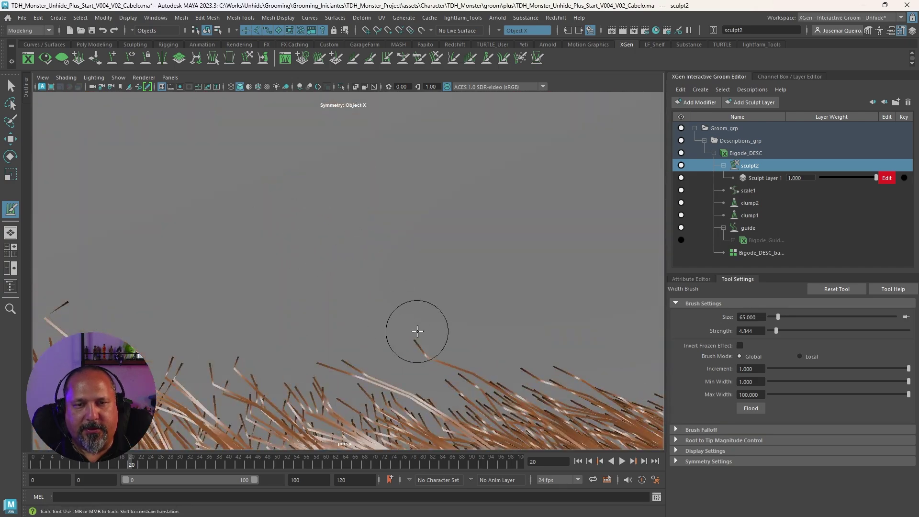
{"action": "right_click_drag", "start_coordinate": [437, 318], "coordinate": [386, 252], "text": "alt"}
{"action": "mouse_move", "coordinate": [386, 252]}
{"action": "left_mouse_down", "text": "alt"}
{"action": "mouse_move", "coordinate": [363, 248]}
{"action": "mouse_move", "coordinate": [437, 240]}
{"action": "mouse_move", "coordinate": [383, 225]}
{"action": "left_mouse_up", "text": "alt"}
{"action": "right_click_drag", "start_coordinate": [383, 225], "coordinate": [297, 199], "text": "alt"}
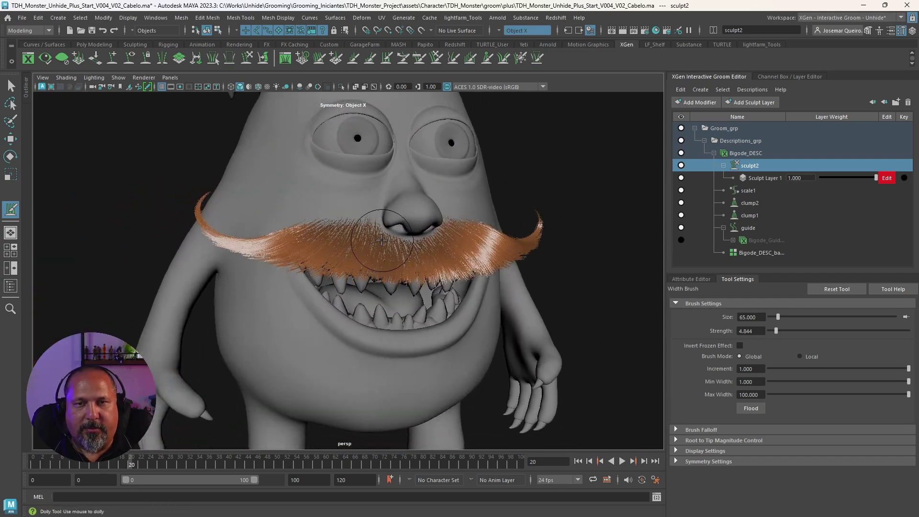
{"action": "key", "text": "c"}
{"action": "middle_click_drag", "start_coordinate": [374, 237], "coordinate": [335, 225], "text": "alt"}
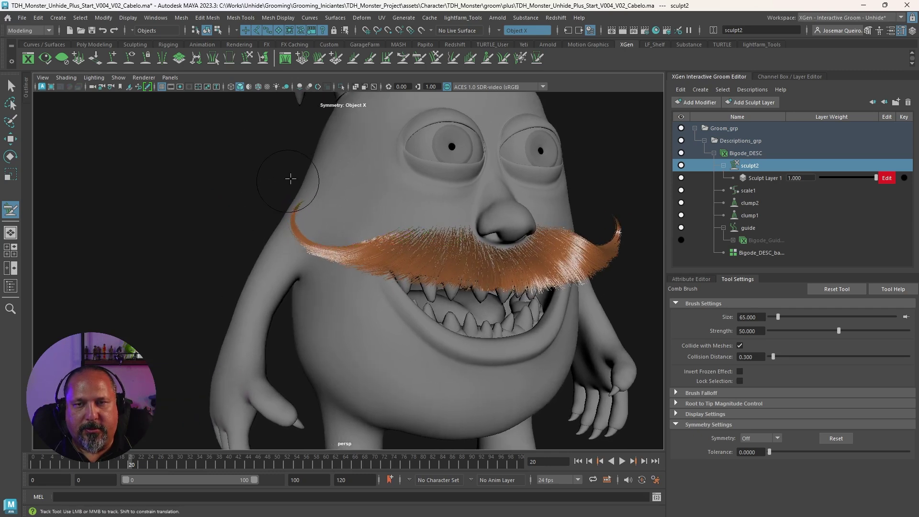
Undo earlier strokes and discard a trial comb stroke at the moustache centre.
{"action": "left_click_drag", "start_coordinate": [319, 171], "coordinate": [348, 259], "text": "alt"}
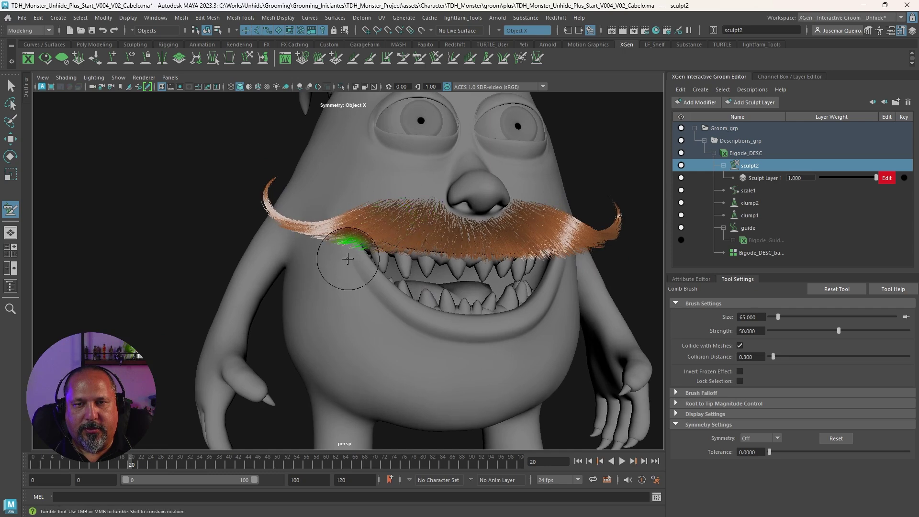
{"action": "right_click_drag", "start_coordinate": [397, 302], "coordinate": [411, 236], "text": "alt"}
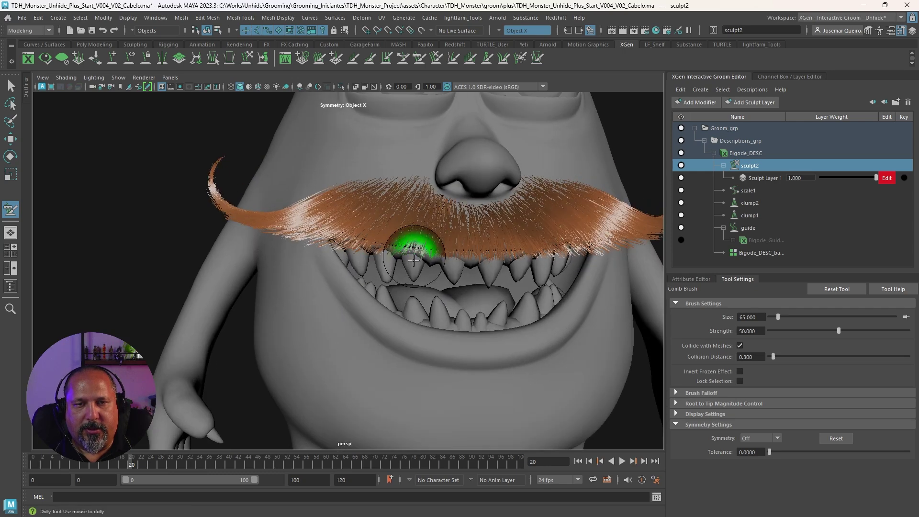
{"action": "key", "text": "ctrl+z"}
{"action": "mouse_move", "coordinate": [459, 264]}
{"action": "left_mouse_down", "text": "alt"}
{"action": "mouse_move", "coordinate": [417, 235]}
{"action": "mouse_move", "coordinate": [404, 205]}
{"action": "left_mouse_up", "text": "alt"}
{"action": "key", "text": "ctrl+z"}
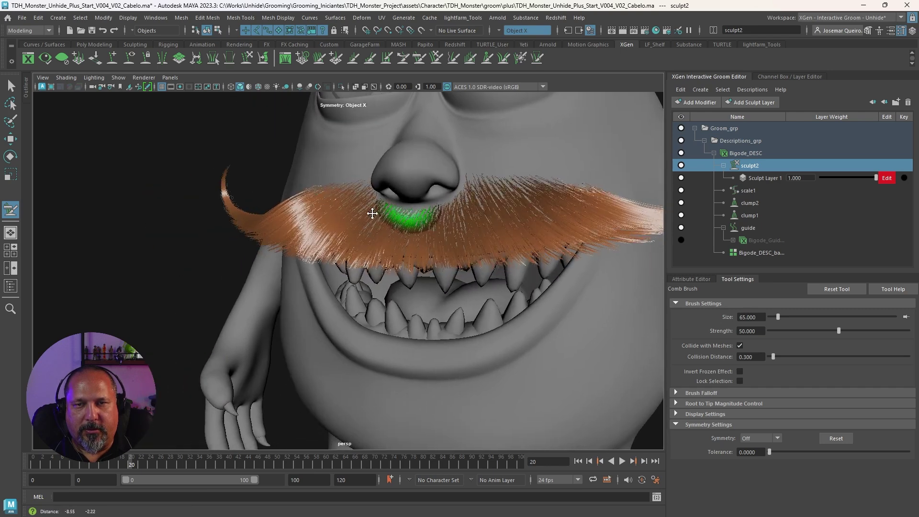
{"action": "right_click_drag", "start_coordinate": [404, 205], "coordinate": [328, 257], "text": "alt"}
{"action": "left_click_drag", "start_coordinate": [343, 285], "coordinate": [421, 220]}
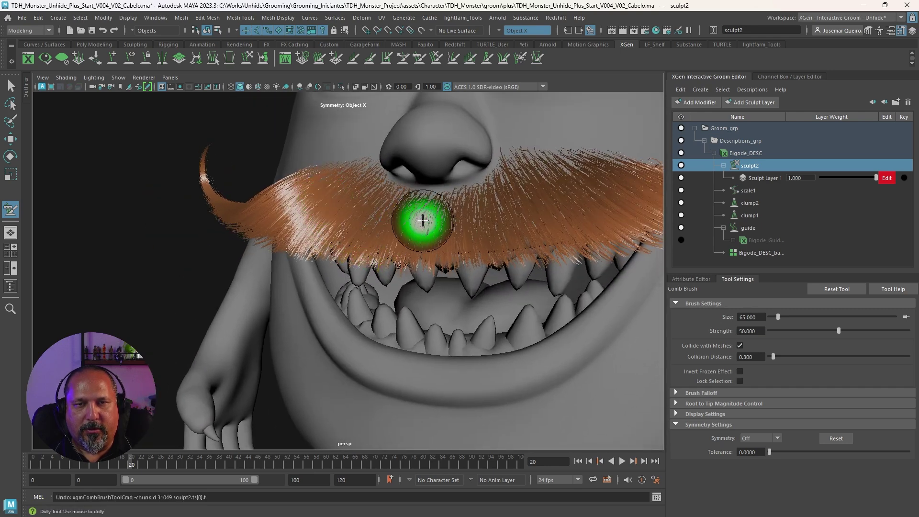
{"action": "key", "text": "ctrl+z"}
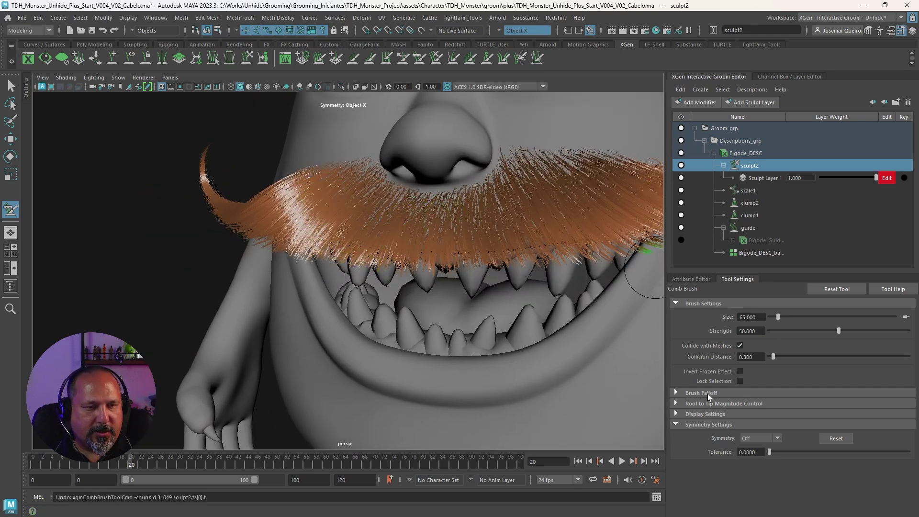
Expand the Comb brush's Brush Falloff section to view its falloff curve.
{"action": "left_click", "coordinate": [705, 393]}
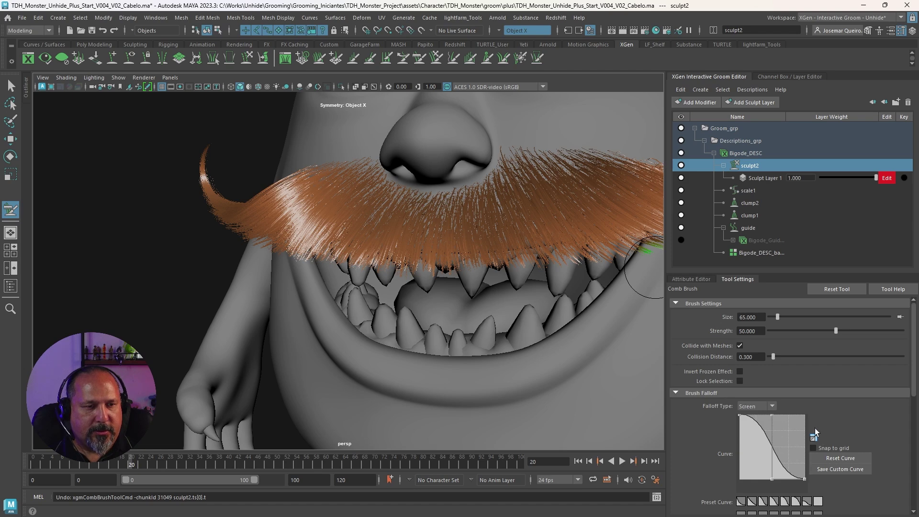
{"action": "scroll", "coordinate": [875, 378], "scroll_direction": "down", "scroll_amount": 5}
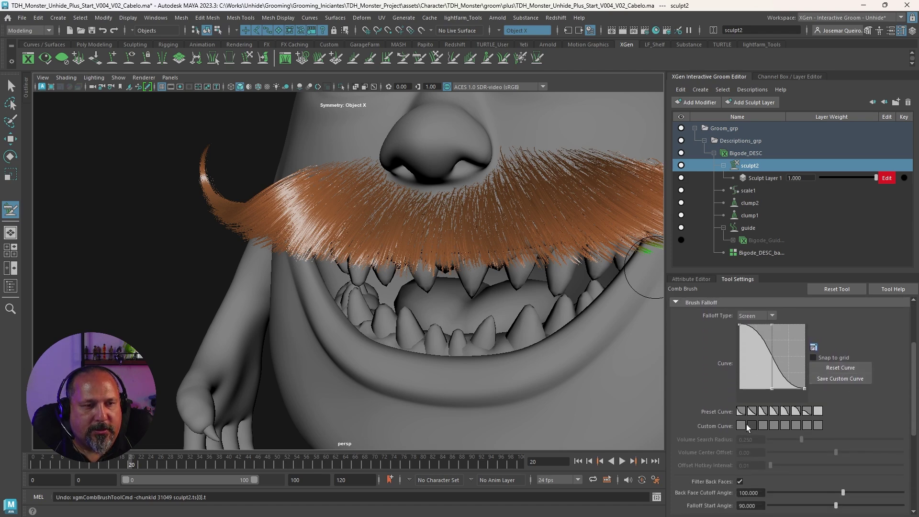
{"action": "left_click", "coordinate": [682, 303]}
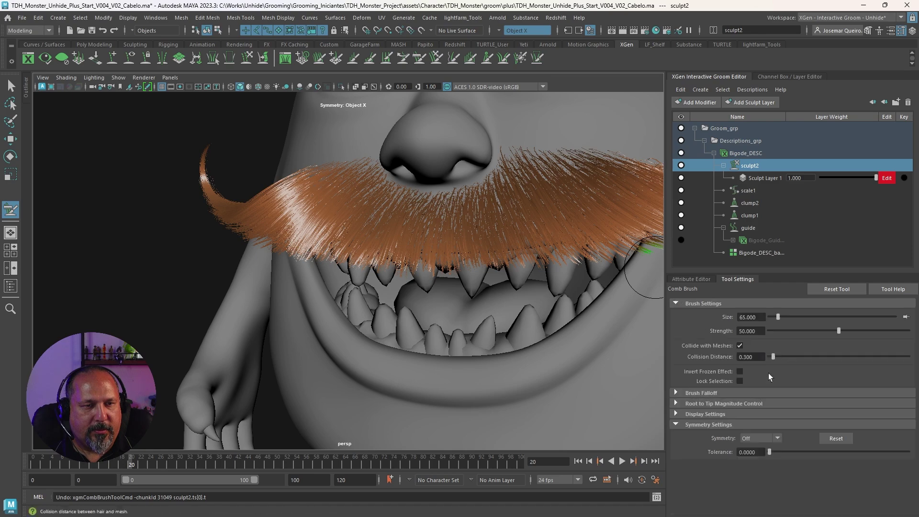
{"action": "left_click", "coordinate": [710, 395]}
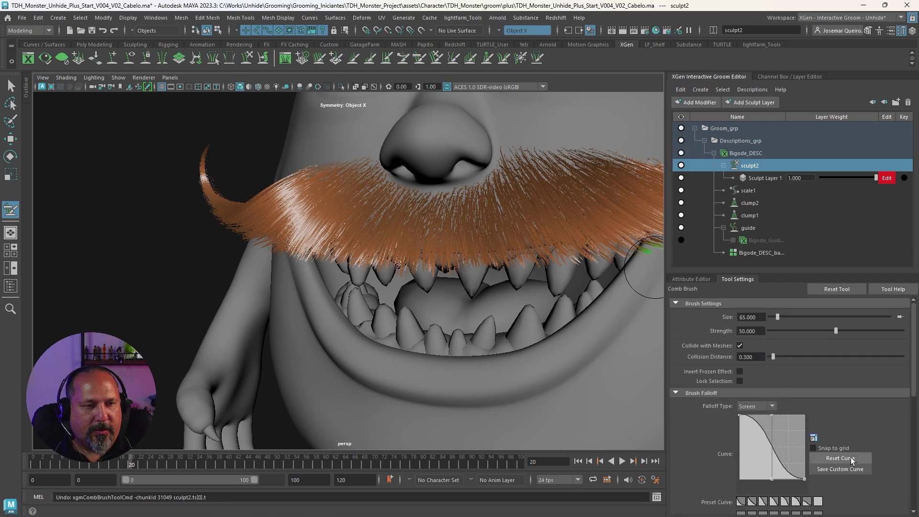
{"action": "left_click_drag", "start_coordinate": [455, 239], "coordinate": [416, 211], "text": "alt"}
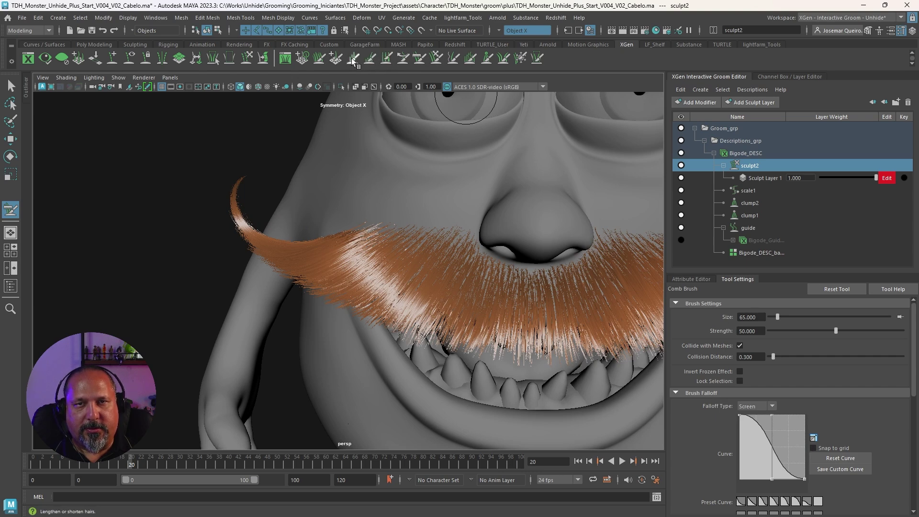
Lengthen hair tips along the moustache's lower edge with the Length brush at strength 5.536.
{"action": "left_click", "coordinate": [352, 65]}
{"action": "right_click_drag", "start_coordinate": [476, 205], "coordinate": [416, 212], "text": "alt"}
{"action": "middle_click_drag", "start_coordinate": [416, 212], "coordinate": [360, 156], "text": "alt"}
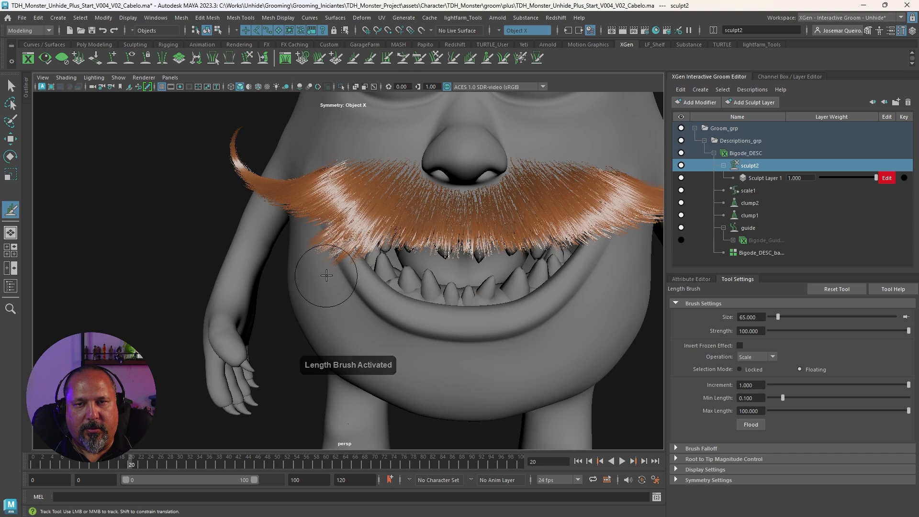
{"action": "key", "text": "ctrl+z"}
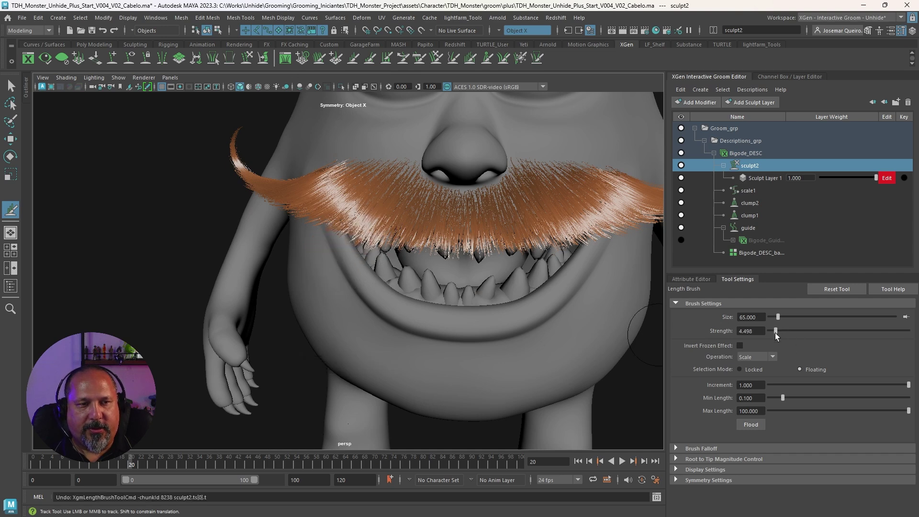
{"action": "left_click_drag", "start_coordinate": [775, 331], "coordinate": [777, 331]}
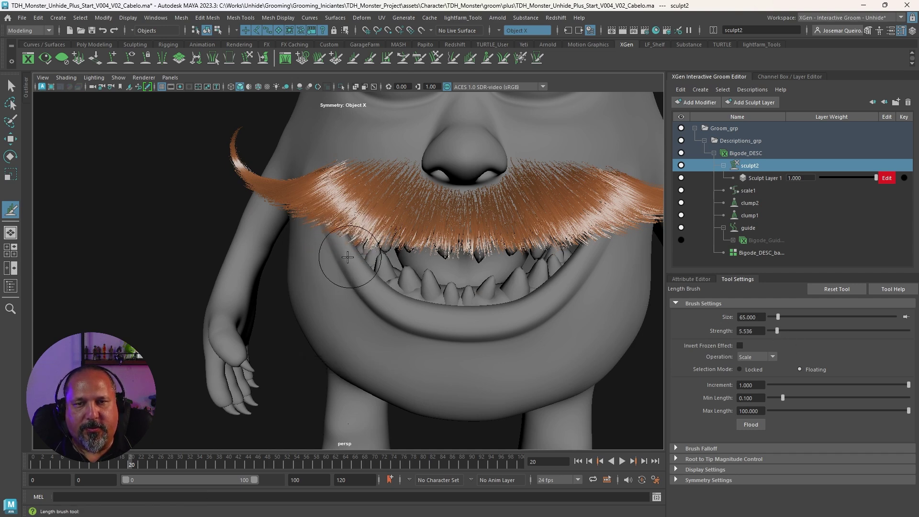
{"action": "mouse_move", "coordinate": [347, 257]}
{"action": "left_mouse_down"}
{"action": "mouse_move", "coordinate": [547, 253]}
{"action": "mouse_move", "coordinate": [414, 260]}
{"action": "mouse_move", "coordinate": [402, 223]}
{"action": "left_mouse_up"}
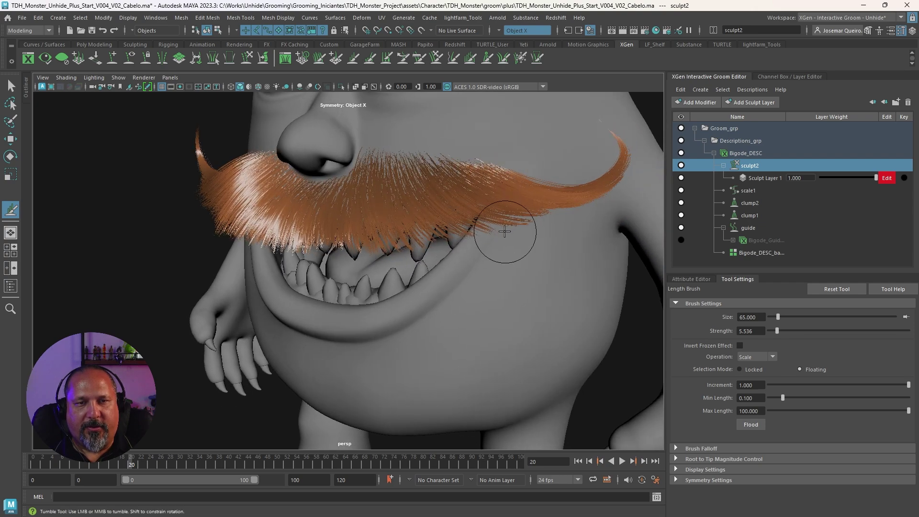
Orbit around the face to check the lengthened tips from front, below and above.
{"action": "left_click_drag", "start_coordinate": [505, 231], "coordinate": [431, 215], "text": "alt"}
{"action": "mouse_move", "coordinate": [431, 215]}
{"action": "middle_mouse_down", "text": "alt"}
{"action": "mouse_move", "coordinate": [379, 194]}
{"action": "mouse_move", "coordinate": [417, 237]}
{"action": "middle_mouse_up", "text": "alt"}
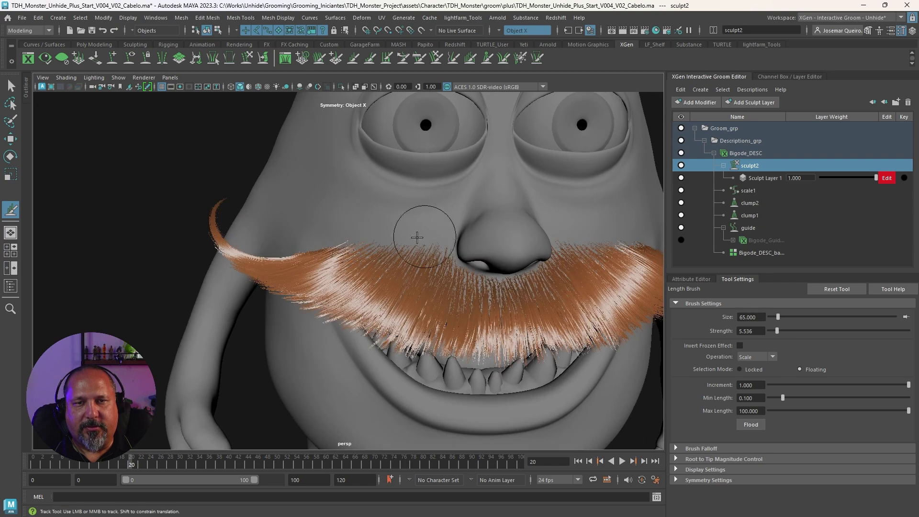
{"action": "mouse_move", "coordinate": [408, 232]}
{"action": "left_mouse_down", "text": "alt"}
{"action": "mouse_move", "coordinate": [543, 236]}
{"action": "mouse_move", "coordinate": [499, 231]}
{"action": "mouse_move", "coordinate": [493, 239]}
{"action": "left_mouse_up", "text": "alt"}
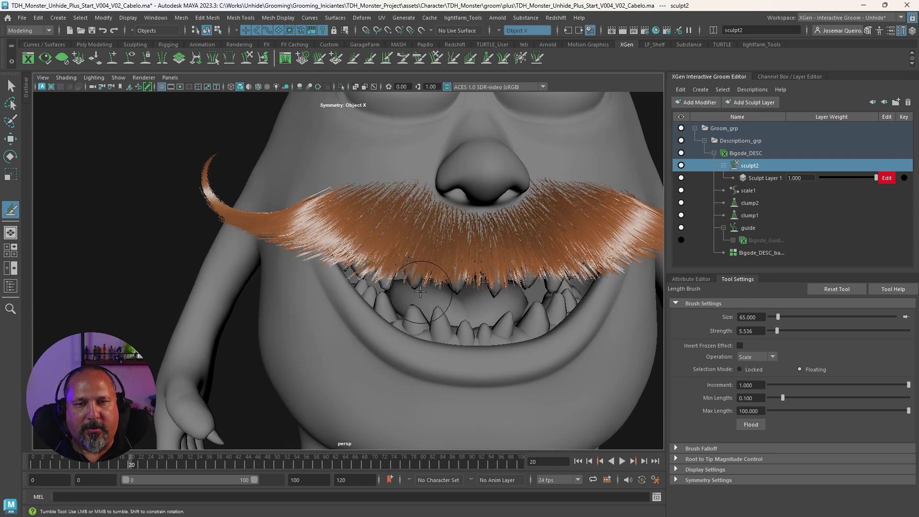
{"action": "mouse_move", "coordinate": [420, 292]}
{"action": "left_mouse_down", "text": "alt"}
{"action": "mouse_move", "coordinate": [442, 269]}
{"action": "mouse_move", "coordinate": [351, 348]}
{"action": "left_mouse_up", "text": "alt"}
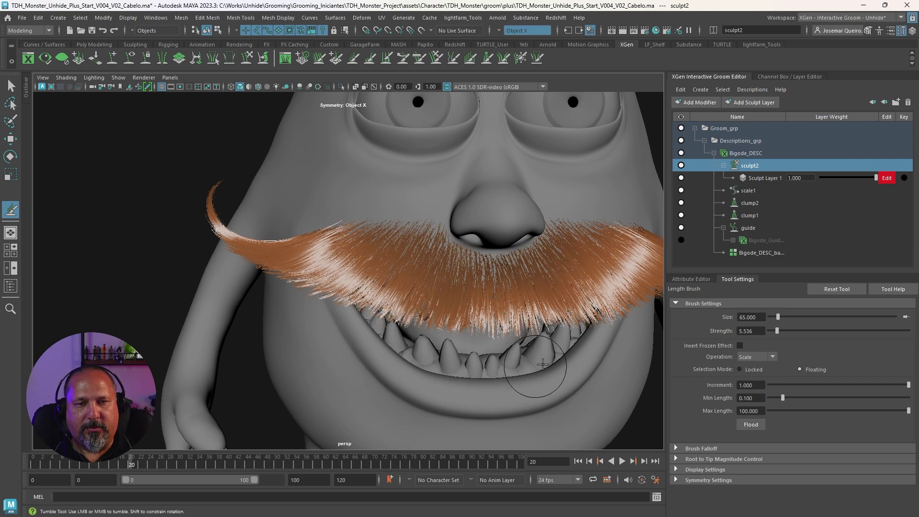
{"action": "left_click_drag", "start_coordinate": [500, 267], "coordinate": [534, 358], "text": "alt"}
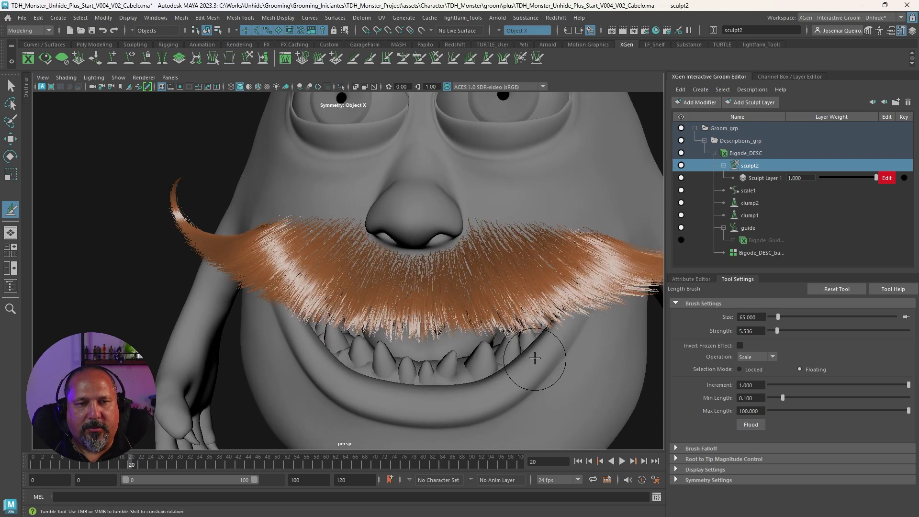
{"action": "left_click_drag", "start_coordinate": [551, 289], "coordinate": [550, 268], "text": "alt"}
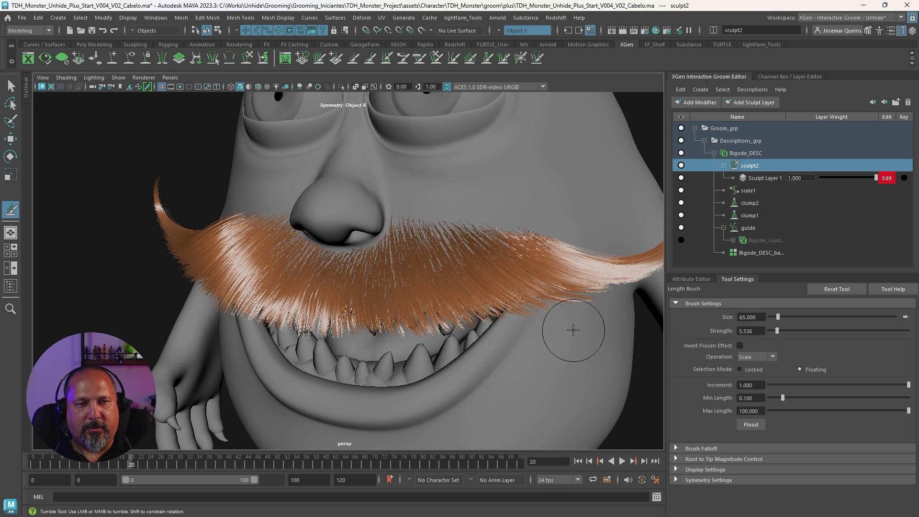
{"action": "scroll", "coordinate": [455, 295], "scroll_direction": "down", "scroll_amount": 5}
{"action": "scroll", "coordinate": [455, 295], "scroll_direction": "down", "scroll_amount": 5}
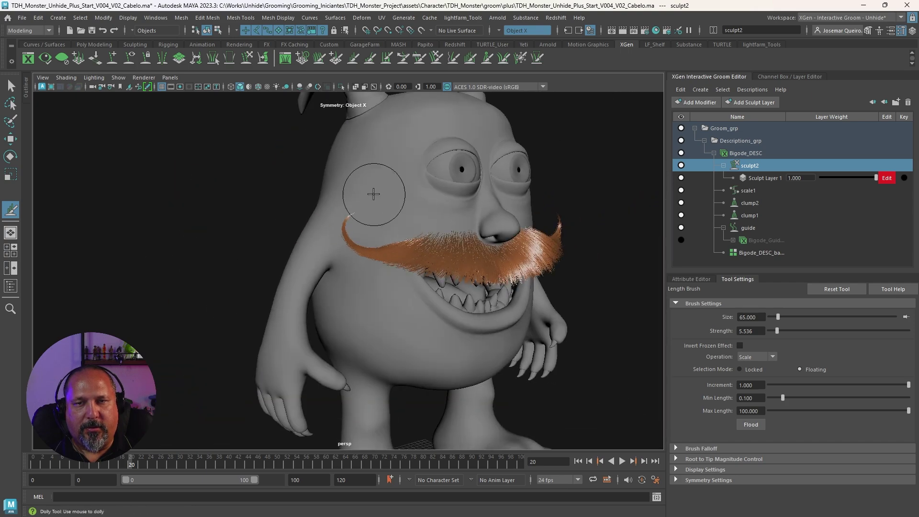
Zoom in close on the moustache and teeth, then switch to the Comb brush.
{"action": "mouse_move", "coordinate": [402, 216]}
{"action": "left_mouse_down", "text": "alt"}
{"action": "mouse_move", "coordinate": [332, 210]}
{"action": "mouse_move", "coordinate": [361, 236]}
{"action": "left_mouse_up", "text": "alt"}
{"action": "scroll", "coordinate": [444, 213], "scroll_direction": "up", "scroll_amount": 3}
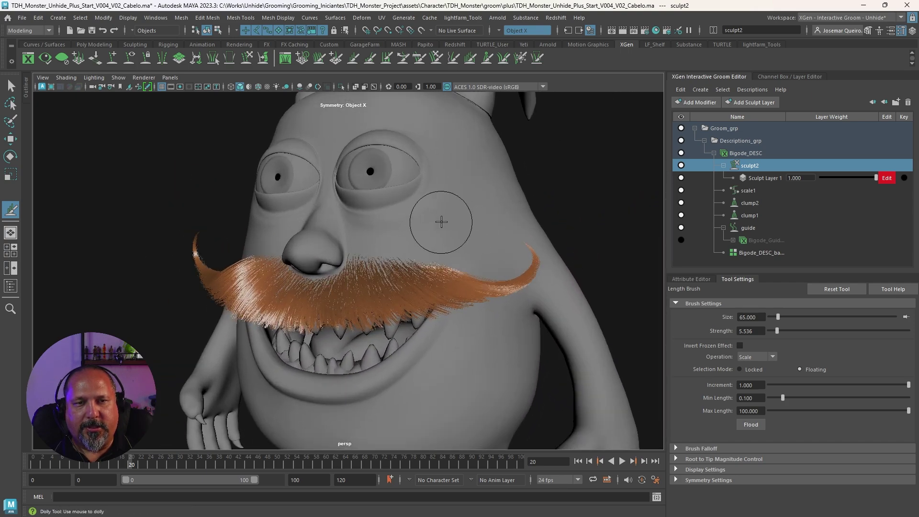
{"action": "left_click_drag", "start_coordinate": [445, 214], "coordinate": [478, 182], "text": "alt"}
{"action": "scroll", "coordinate": [486, 174], "scroll_direction": "up", "scroll_amount": 3}
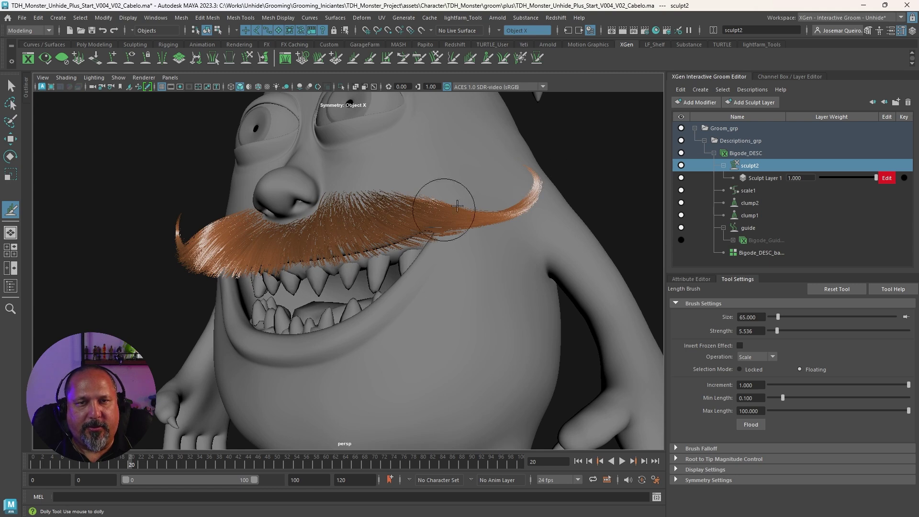
{"action": "scroll", "coordinate": [457, 206], "scroll_direction": "down", "scroll_amount": 5}
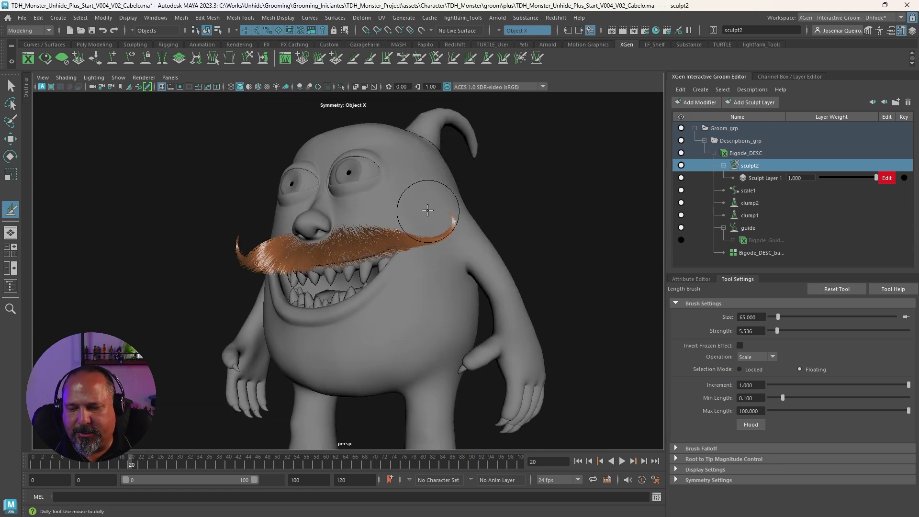
{"action": "scroll", "coordinate": [446, 180], "scroll_direction": "up", "scroll_amount": 3}
{"action": "scroll", "coordinate": [444, 180], "scroll_direction": "up", "scroll_amount": 3}
{"action": "left_click_drag", "start_coordinate": [443, 181], "coordinate": [499, 200], "text": "alt"}
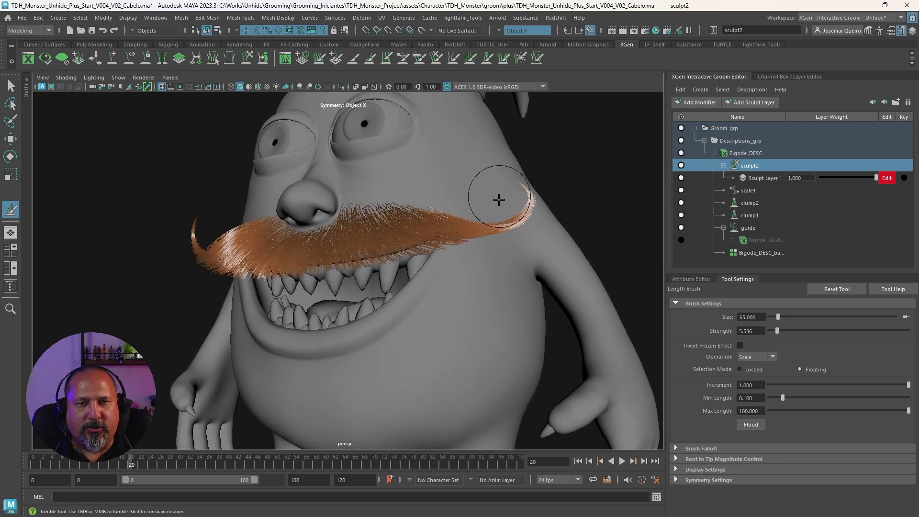
{"action": "mouse_move", "coordinate": [469, 164]}
{"action": "left_mouse_down", "text": "alt"}
{"action": "mouse_move", "coordinate": [482, 171]}
{"action": "mouse_move", "coordinate": [443, 171]}
{"action": "left_mouse_up", "text": "alt"}
{"action": "middle_click_drag", "start_coordinate": [443, 171], "coordinate": [396, 141], "text": "alt"}
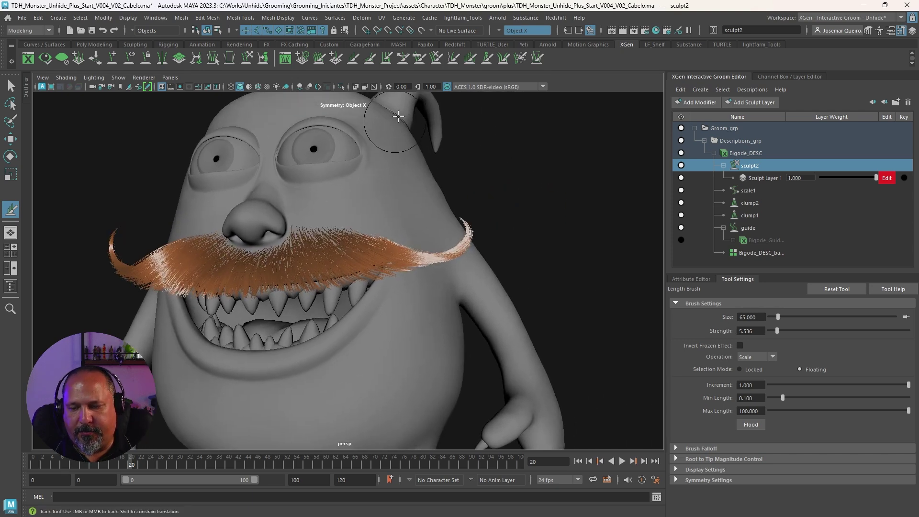
{"action": "key", "text": "c"}
{"action": "scroll", "coordinate": [494, 245], "scroll_direction": "up", "scroll_amount": 2}
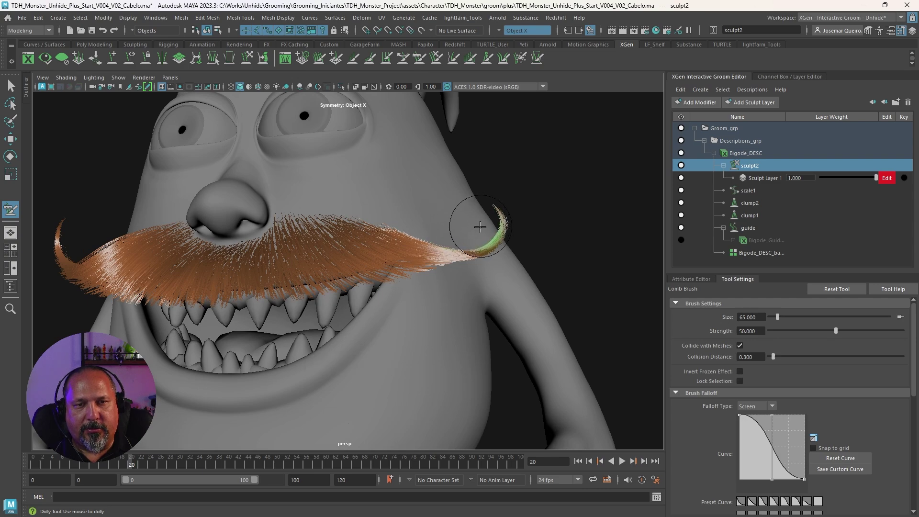
{"action": "mouse_move", "coordinate": [480, 227]}
{"action": "left_mouse_down", "text": "alt"}
{"action": "mouse_move", "coordinate": [468, 195]}
{"action": "mouse_move", "coordinate": [551, 200]}
{"action": "left_mouse_up", "text": "alt"}
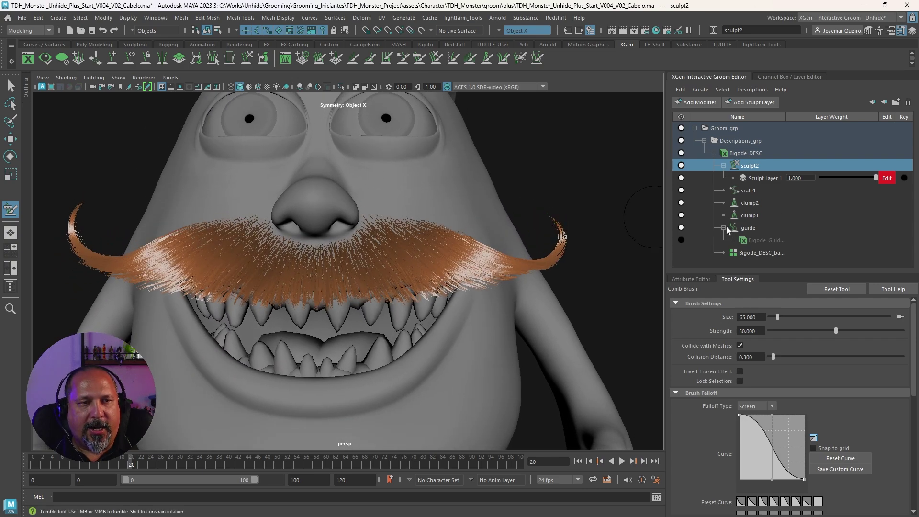
{"action": "left_click", "coordinate": [681, 240]}
{"action": "mouse_move", "coordinate": [546, 249]}
{"action": "left_mouse_down", "text": "alt"}
{"action": "mouse_move", "coordinate": [333, 215]}
{"action": "mouse_move", "coordinate": [709, 228]}
{"action": "left_mouse_up", "text": "alt"}
{"action": "left_click", "coordinate": [681, 240]}
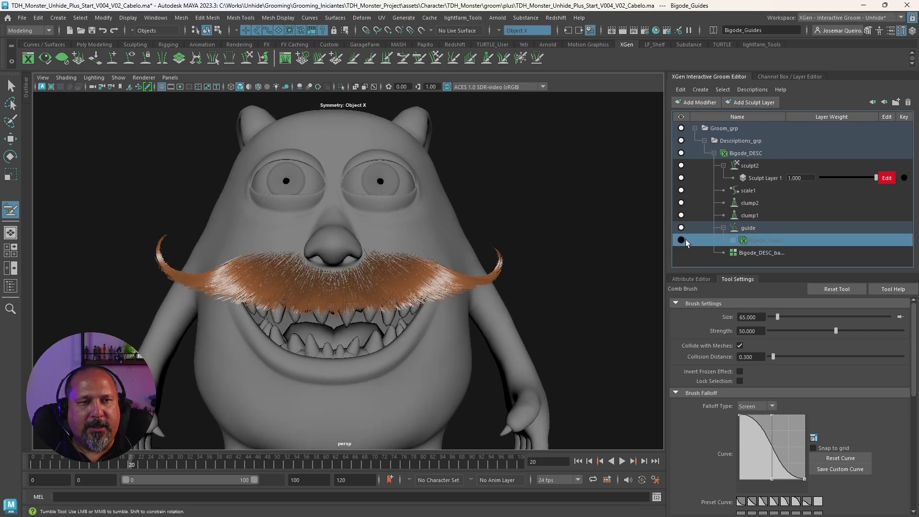
{"action": "left_click_drag", "start_coordinate": [402, 242], "coordinate": [365, 241], "text": "alt"}
{"action": "right_click_drag", "start_coordinate": [366, 242], "coordinate": [339, 243], "text": "alt"}
{"action": "left_click_drag", "start_coordinate": [339, 243], "coordinate": [373, 239], "text": "alt"}
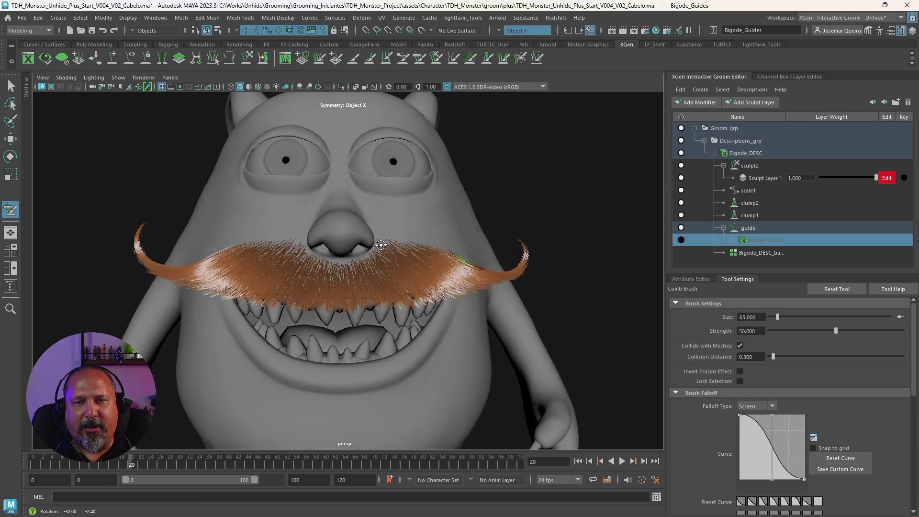
{"action": "right_click_drag", "start_coordinate": [267, 211], "coordinate": [277, 218], "text": "alt"}
{"action": "left_click_drag", "start_coordinate": [277, 218], "coordinate": [284, 214], "text": "alt"}
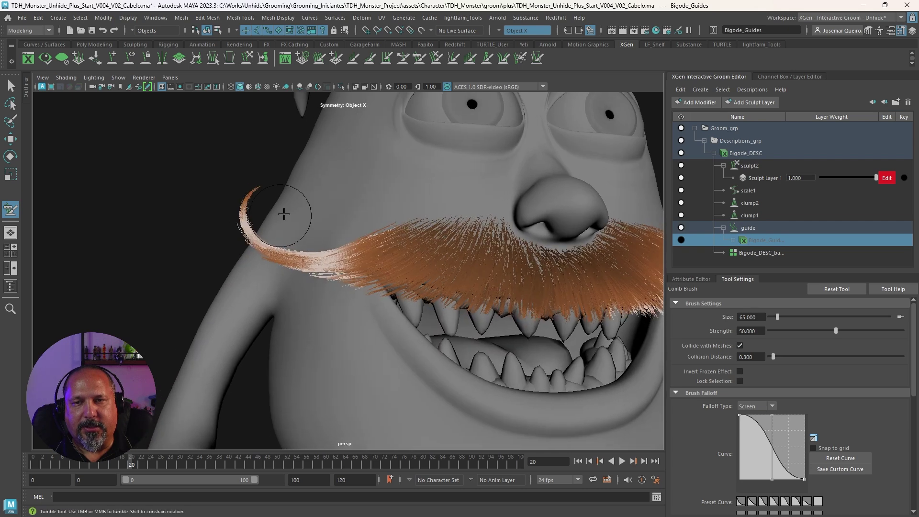
{"action": "left_click", "coordinate": [757, 166]}
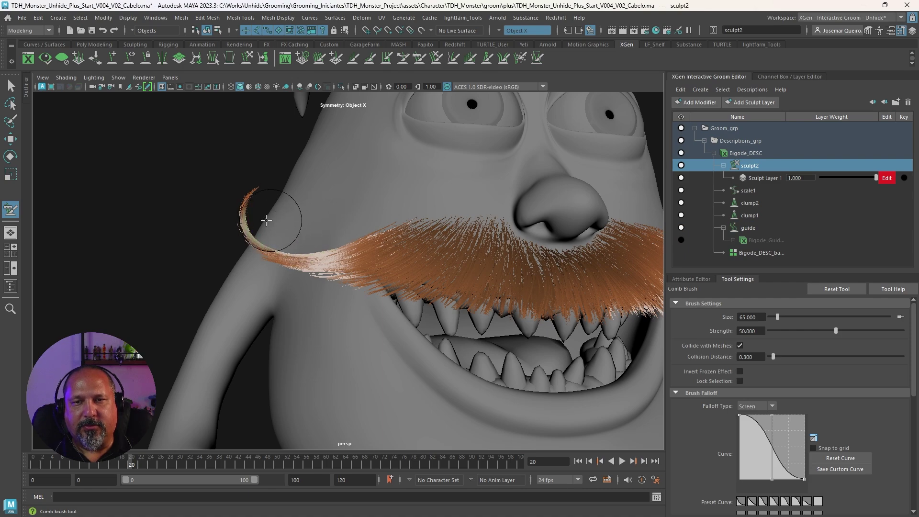
{"action": "mouse_move", "coordinate": [357, 193]}
{"action": "left_mouse_down", "text": "alt"}
{"action": "mouse_move", "coordinate": [353, 180]}
{"action": "mouse_move", "coordinate": [322, 205]}
{"action": "mouse_move", "coordinate": [381, 206]}
{"action": "mouse_move", "coordinate": [354, 207]}
{"action": "left_mouse_up", "text": "alt"}
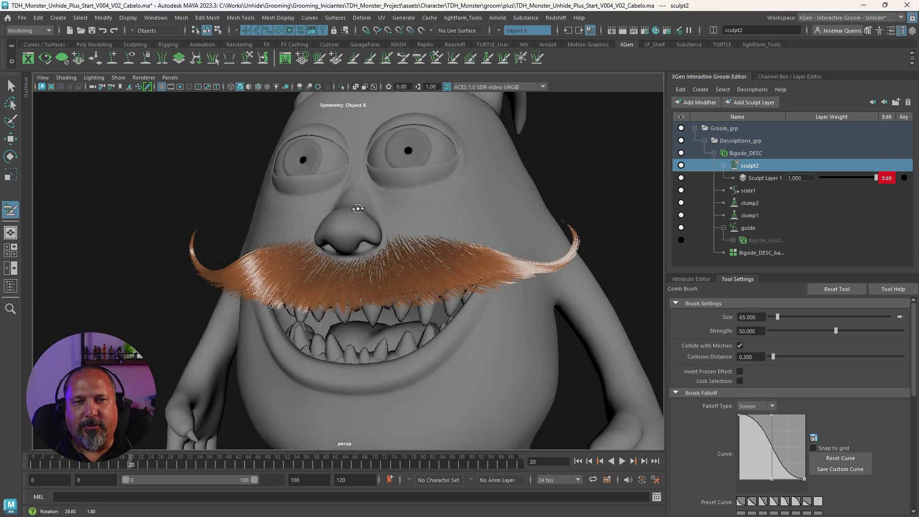
{"action": "middle_click_drag", "start_coordinate": [355, 208], "coordinate": [302, 180], "text": "alt"}
{"action": "right_click_drag", "start_coordinate": [301, 180], "coordinate": [416, 193], "text": "alt"}
{"action": "mouse_move", "coordinate": [416, 193]}
{"action": "middle_mouse_down", "text": "alt"}
{"action": "mouse_move", "coordinate": [399, 229]}
{"action": "mouse_move", "coordinate": [390, 216]}
{"action": "middle_mouse_up", "text": "alt"}
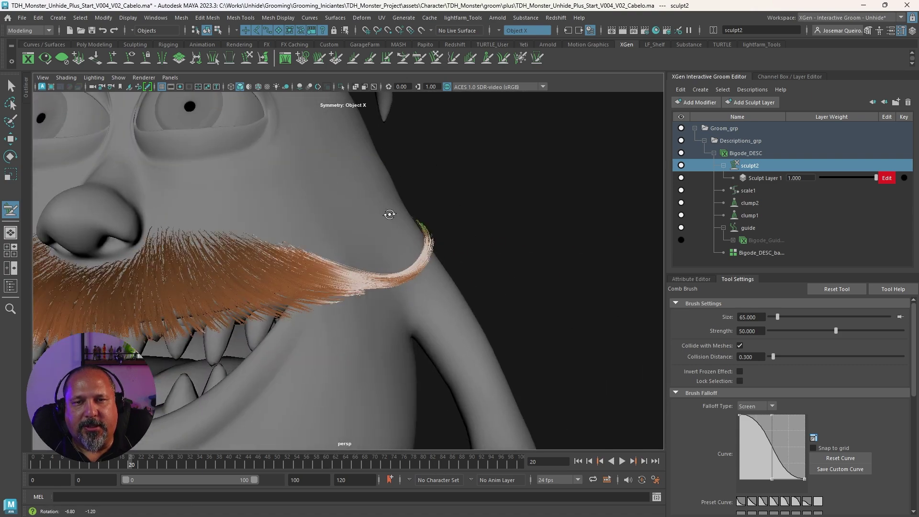
{"action": "mouse_move", "coordinate": [390, 216]}
{"action": "left_mouse_down", "text": "alt"}
{"action": "mouse_move", "coordinate": [440, 204]}
{"action": "mouse_move", "coordinate": [452, 190]}
{"action": "mouse_move", "coordinate": [414, 191]}
{"action": "mouse_move", "coordinate": [422, 156]}
{"action": "mouse_move", "coordinate": [517, 206]}
{"action": "mouse_move", "coordinate": [548, 235]}
{"action": "left_mouse_up", "text": "alt"}
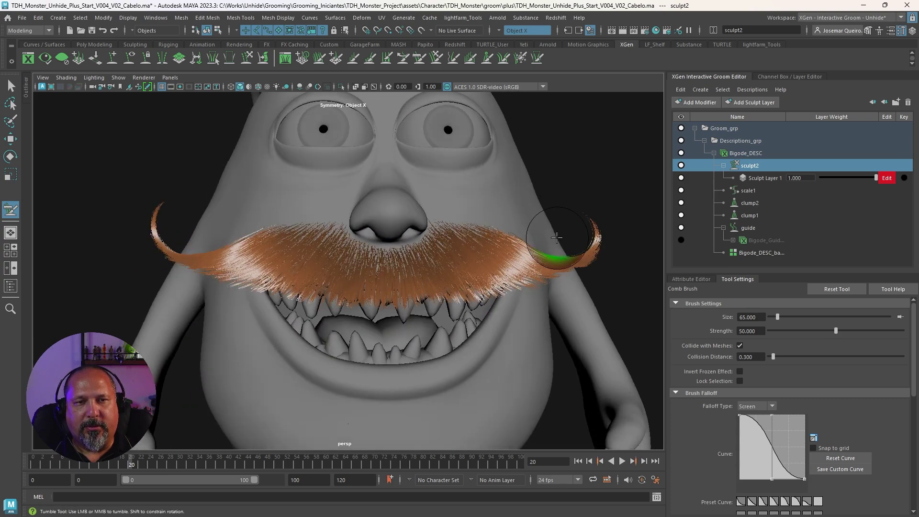
{"action": "mouse_move", "coordinate": [486, 211]}
{"action": "left_mouse_down", "text": "alt"}
{"action": "mouse_move", "coordinate": [427, 205]}
{"action": "mouse_move", "coordinate": [349, 222]}
{"action": "left_mouse_up", "text": "alt"}
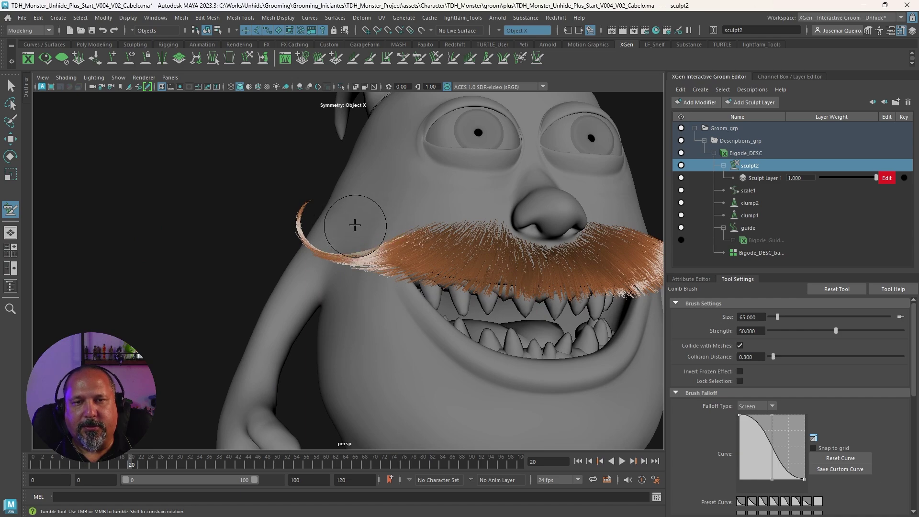
{"action": "mouse_move", "coordinate": [347, 222]}
{"action": "left_mouse_down", "text": "alt"}
{"action": "mouse_move", "coordinate": [389, 185]}
{"action": "mouse_move", "coordinate": [335, 187]}
{"action": "left_mouse_up", "text": "alt"}
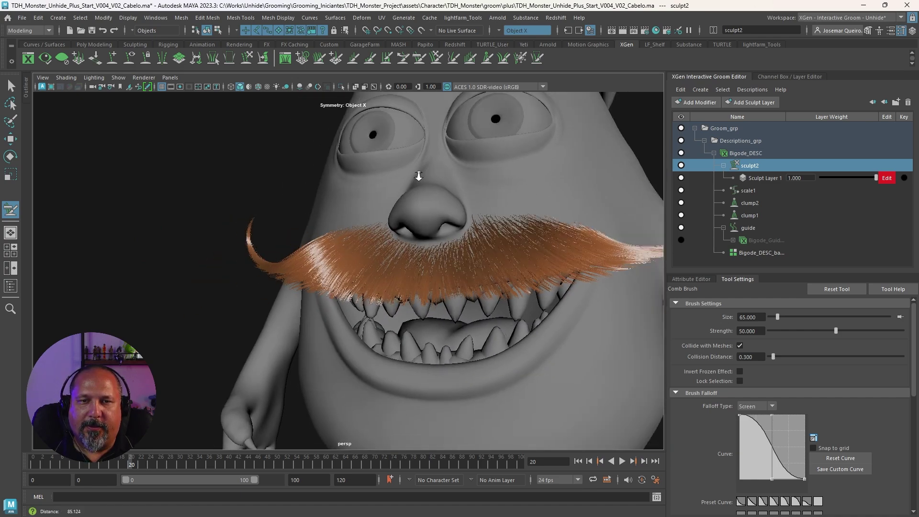
{"action": "middle_click_drag", "start_coordinate": [335, 187], "coordinate": [299, 179], "text": "alt"}
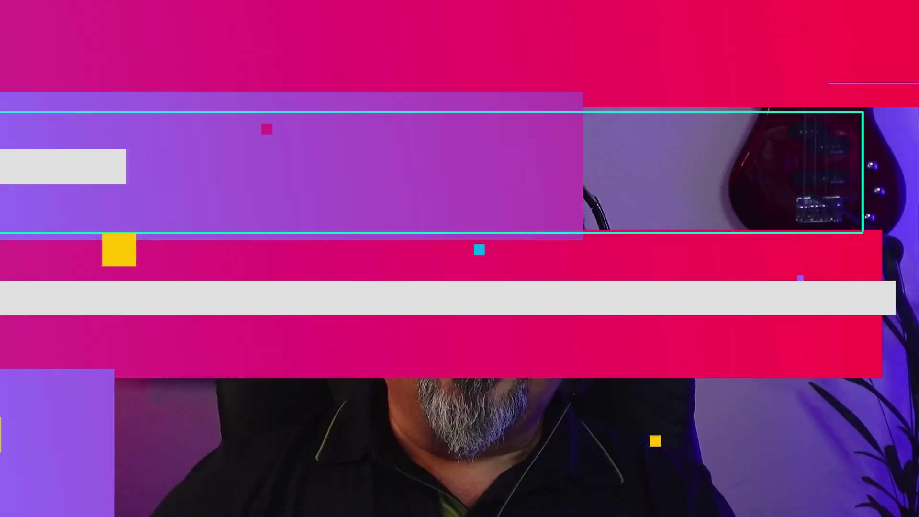